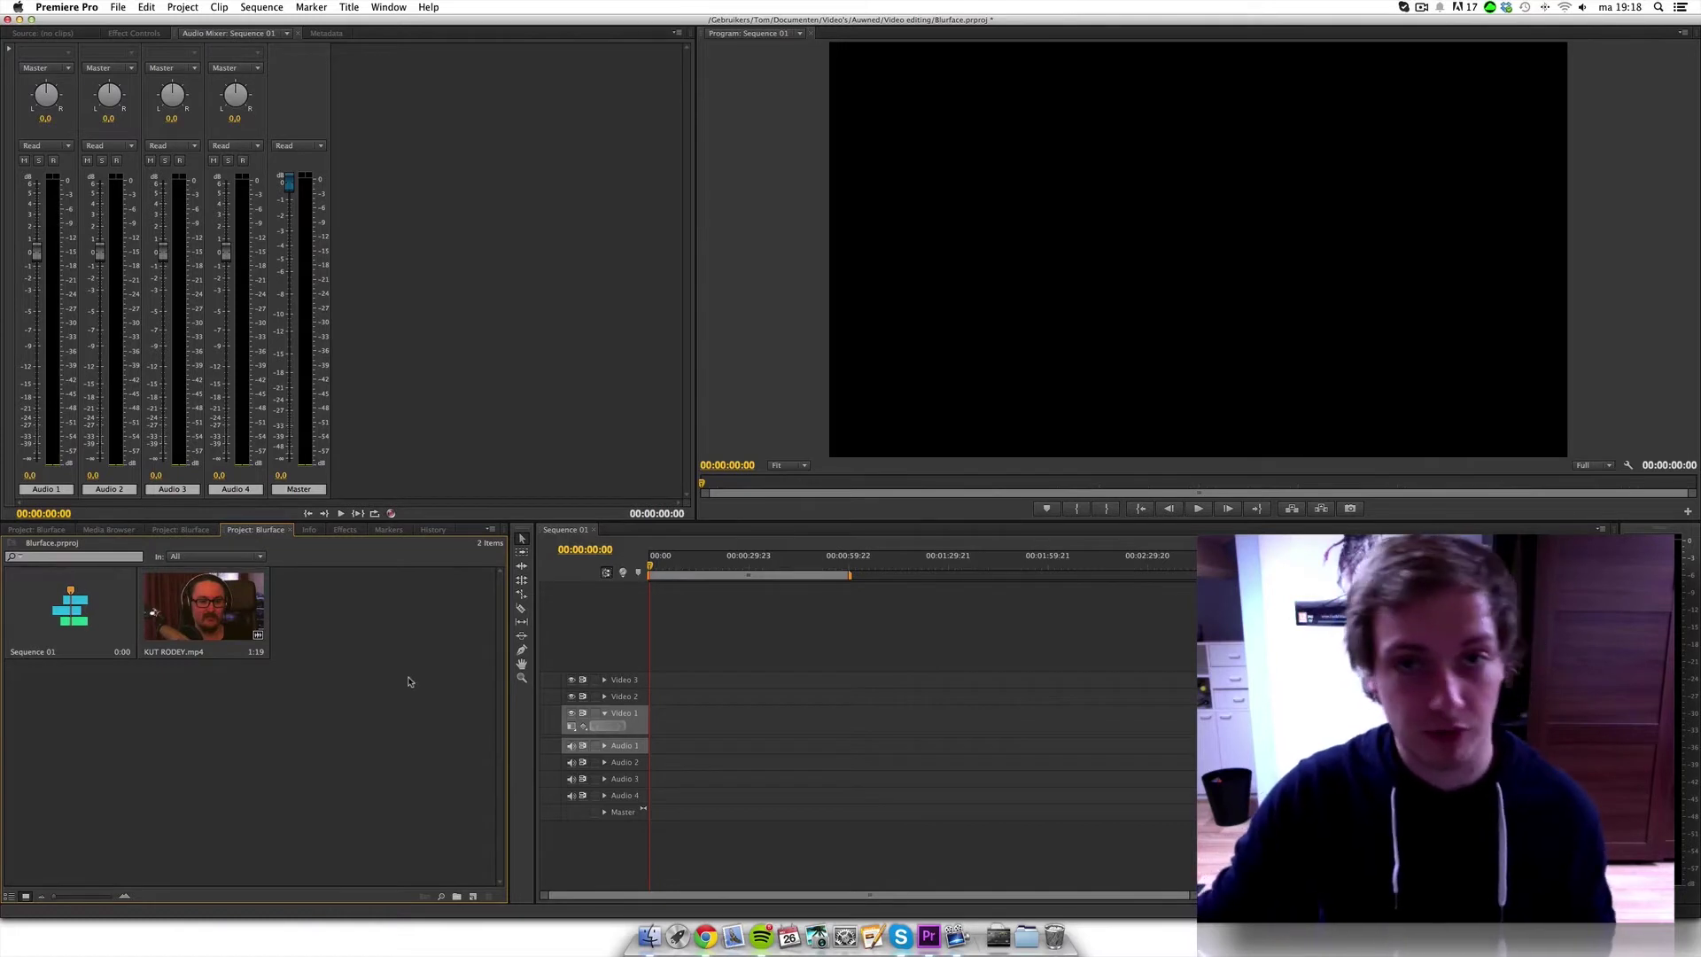
# - Place the project's MP4 clip at the start of Video 1 and change the sequence settings to match it
pyautogui.moveTo(209, 611); pyautogui.dragTo(653, 732)
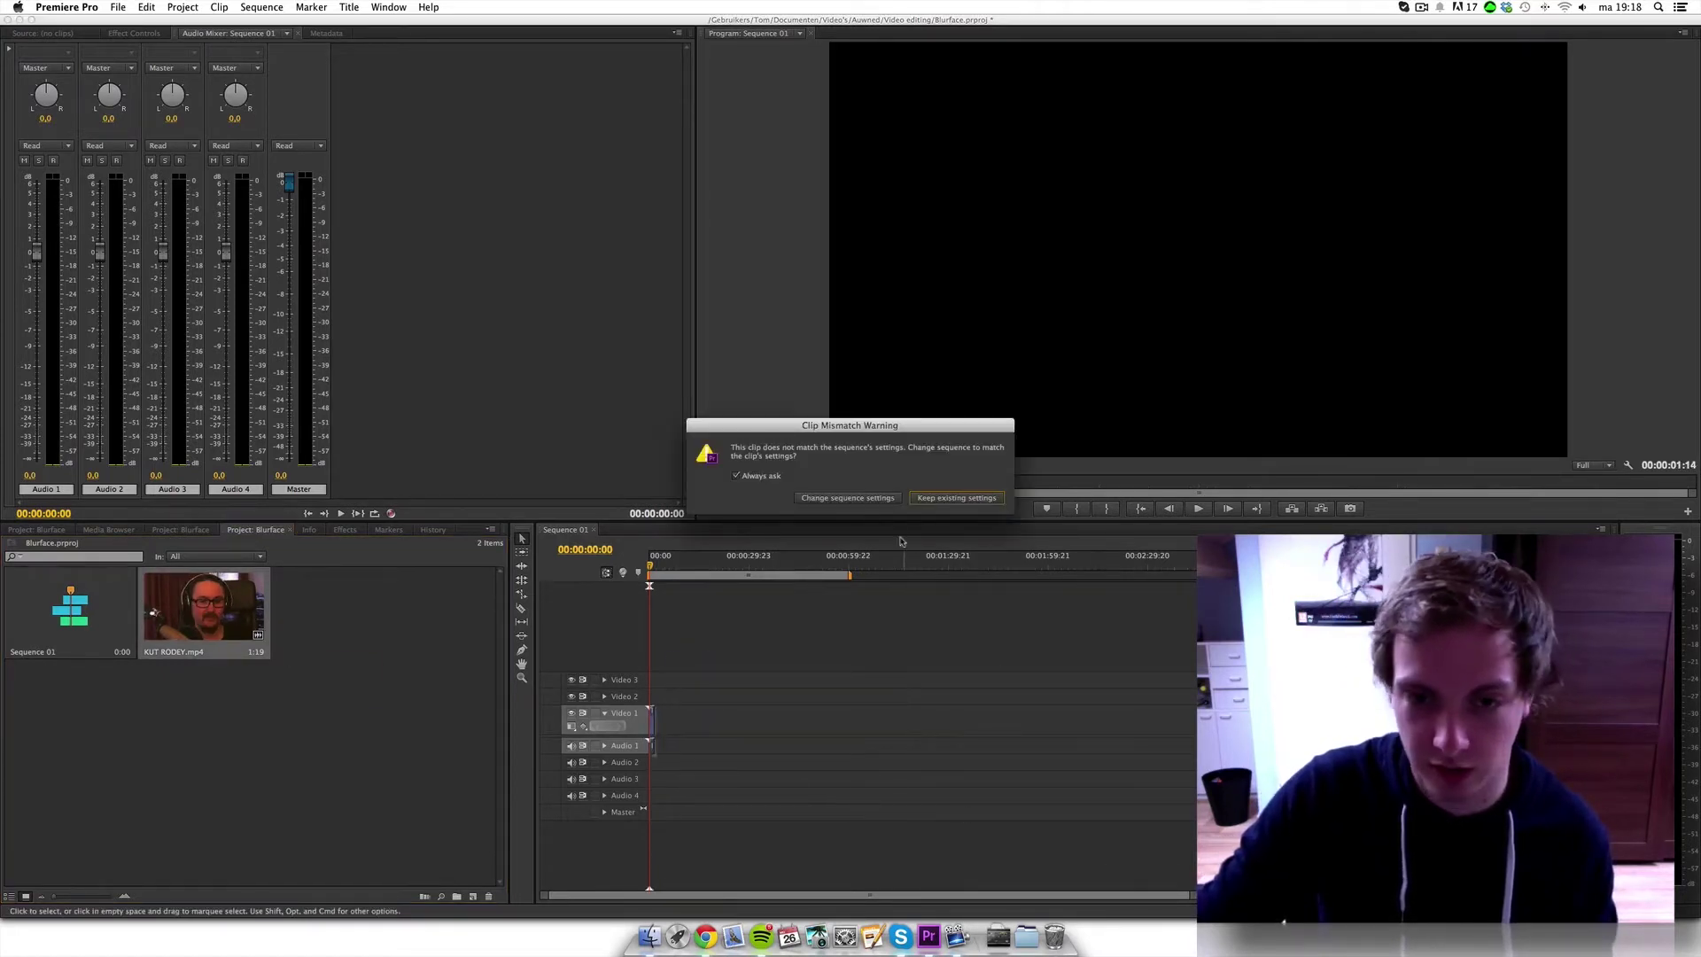
pyautogui.click(873, 497)
pyautogui.moveTo(1154, 898); pyautogui.dragTo(621, 895)
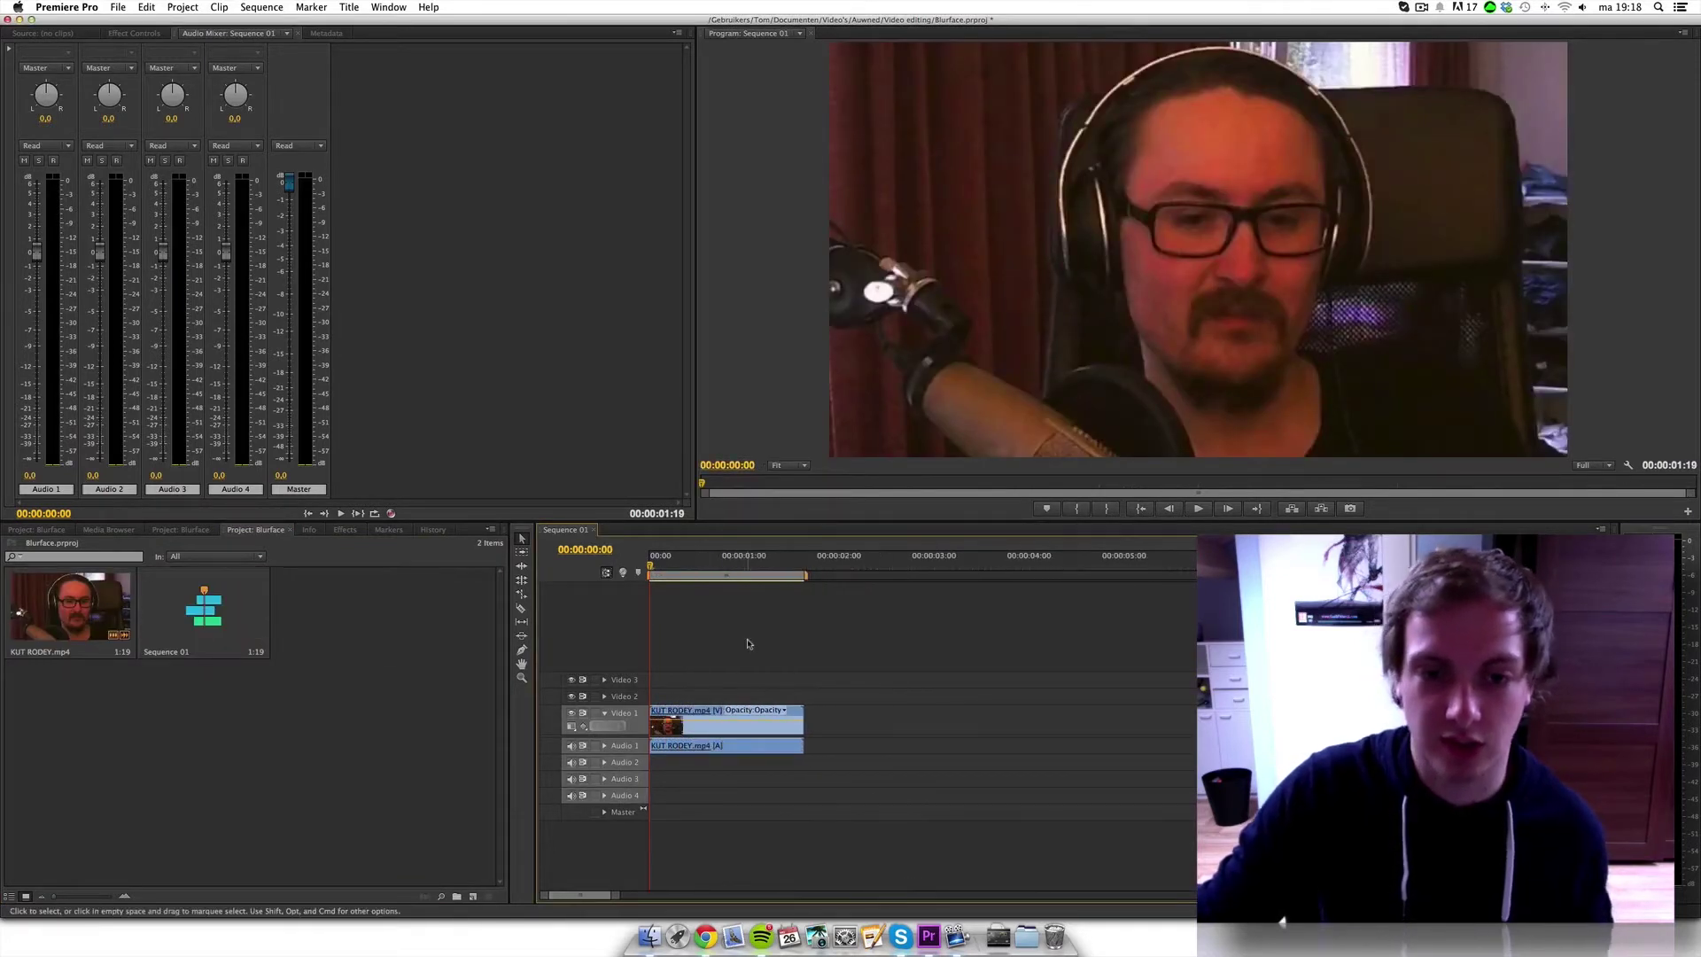
# - Play the sequence to preview the clip, and return the playhead to the start
pyautogui.press('space')
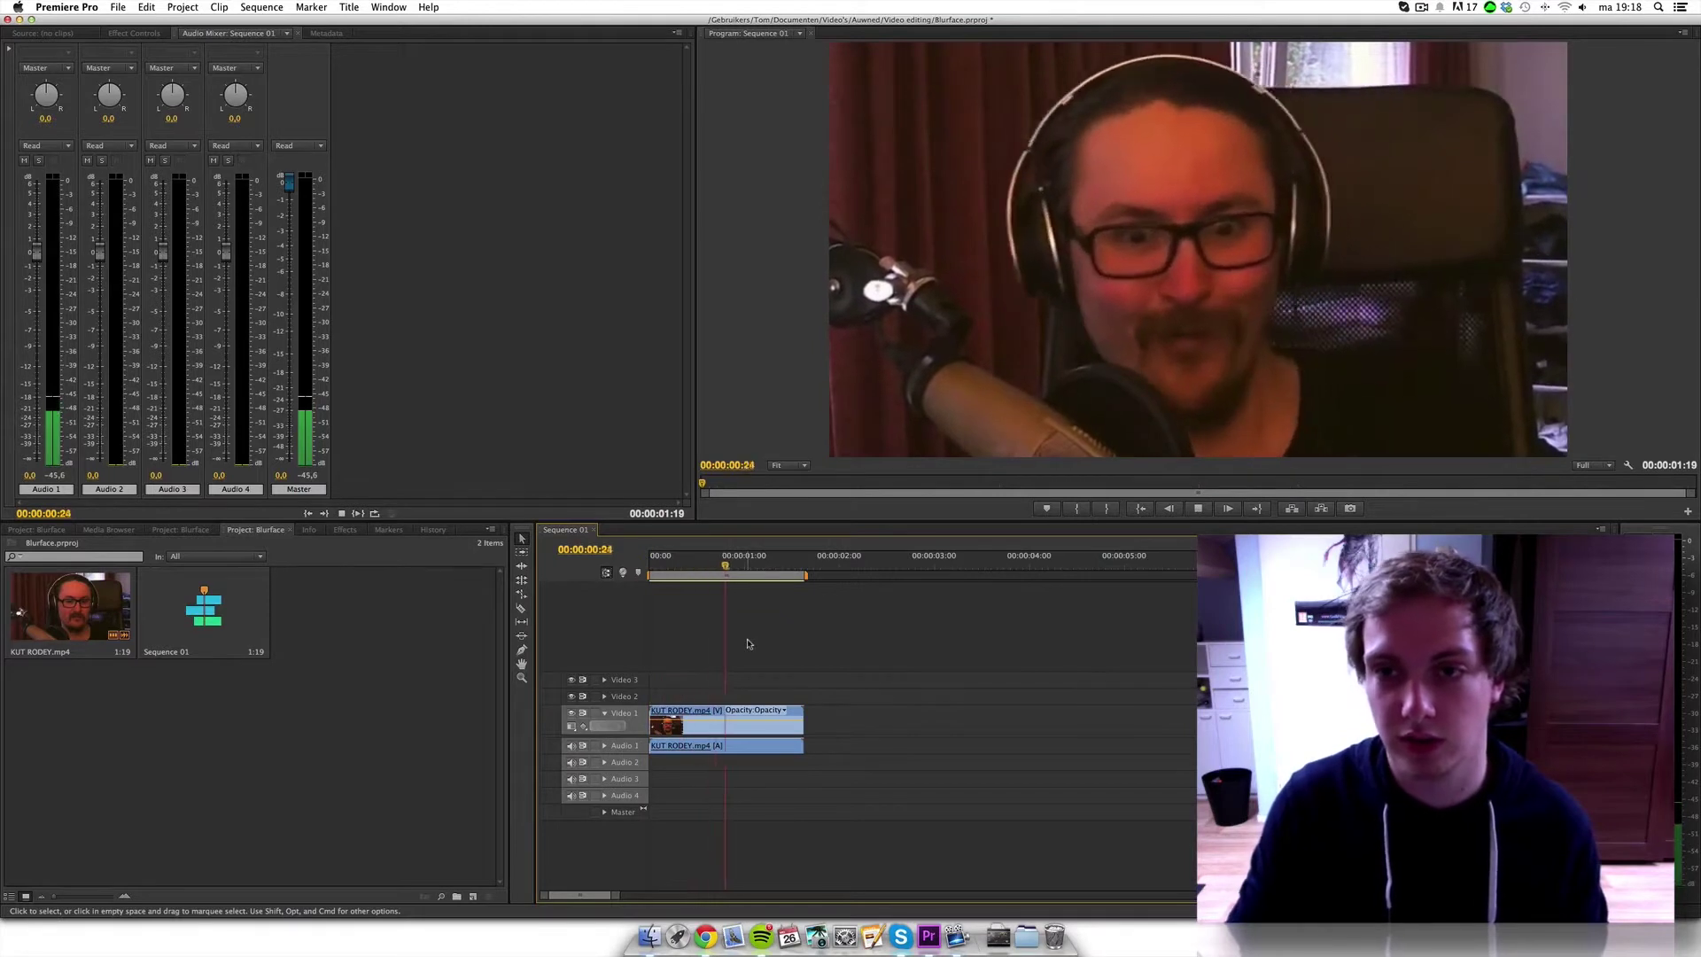
pyautogui.press('space')
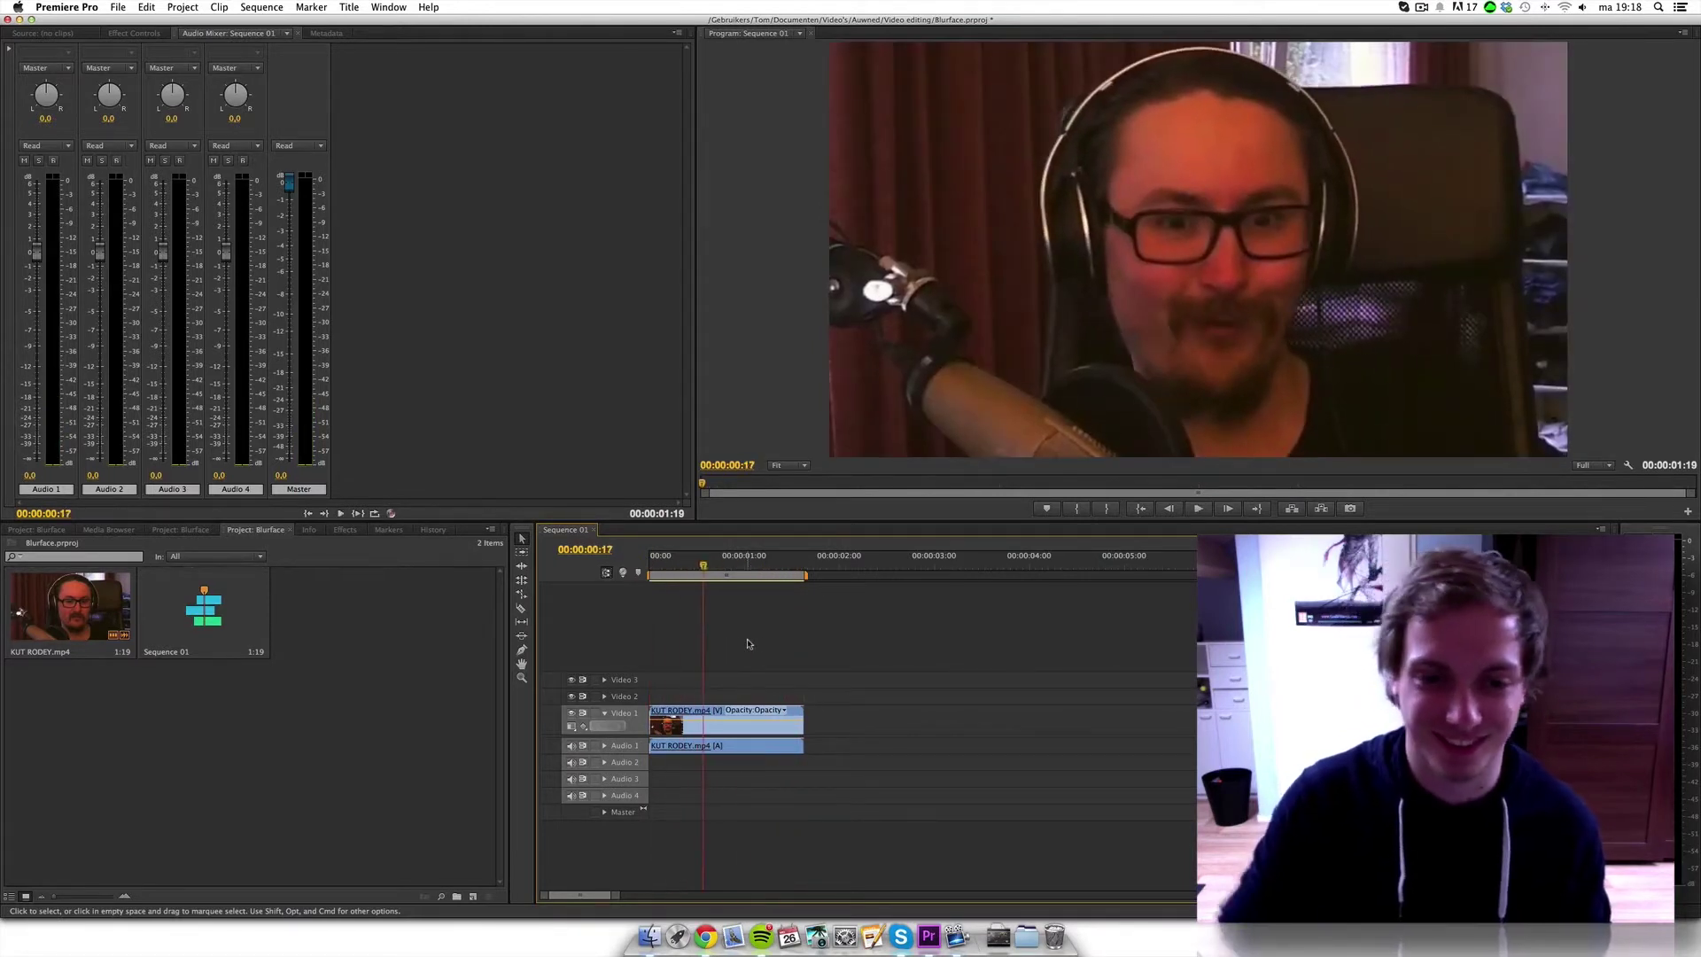
pyautogui.press('Home')
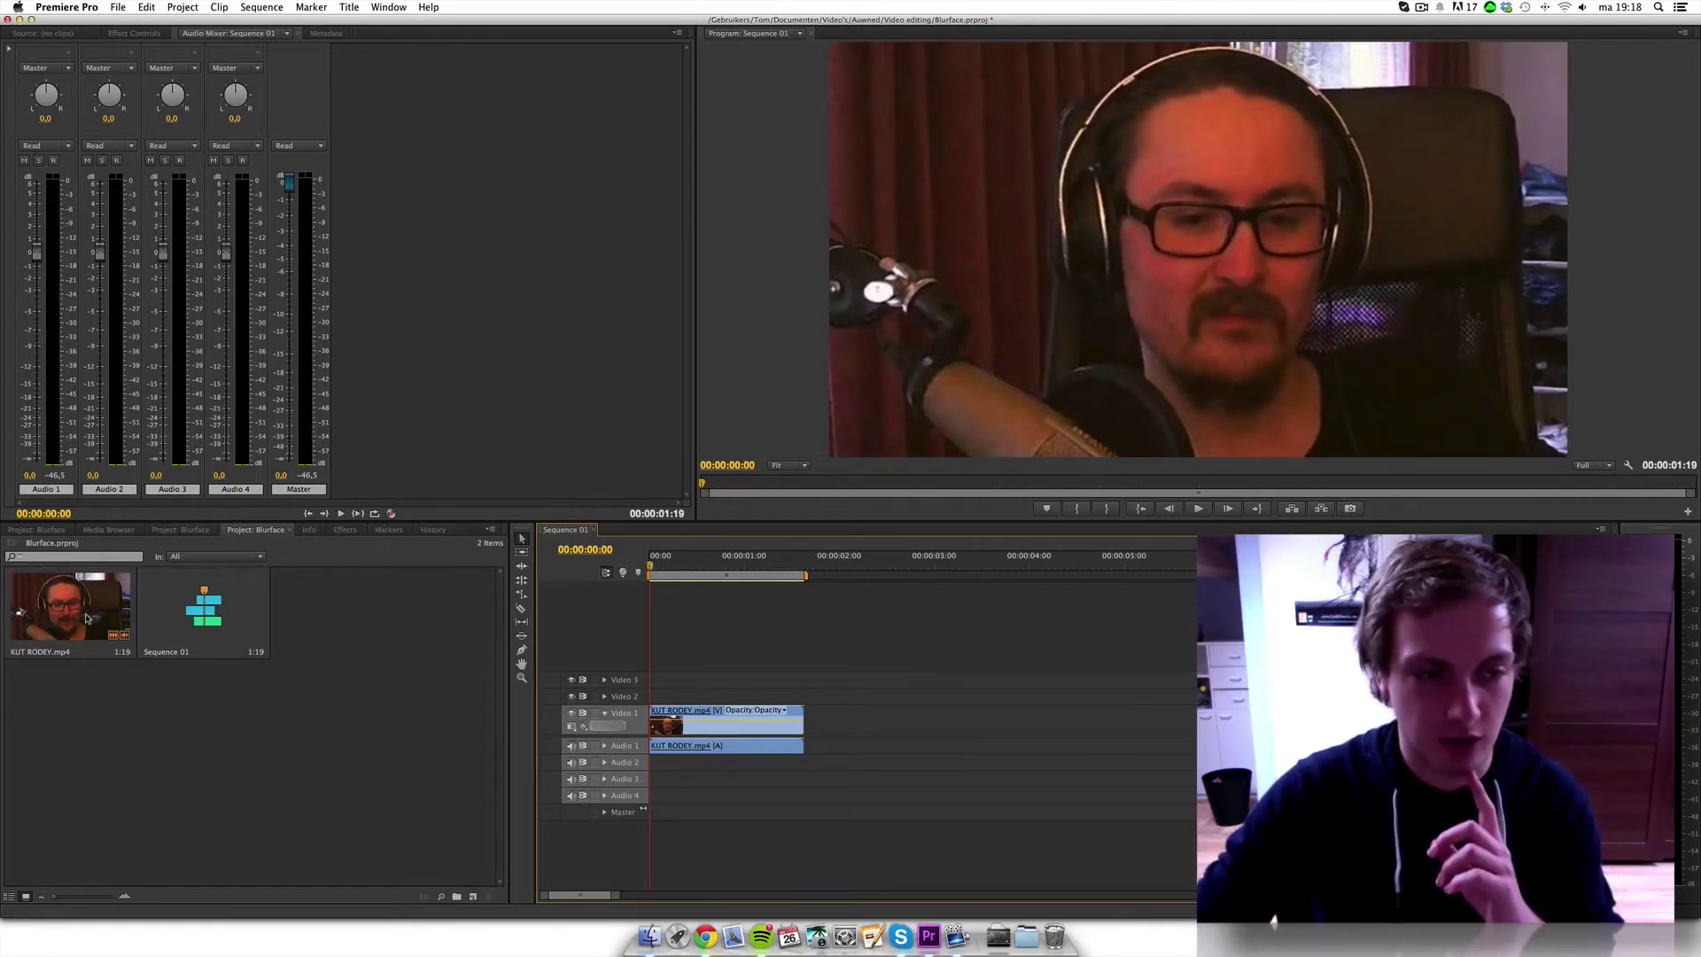
# - Add a second copy of the clip on Video 2, unlink its audio and delete the duplicate audio from Audio 2
pyautogui.moveTo(80, 618); pyautogui.dragTo(654, 702)
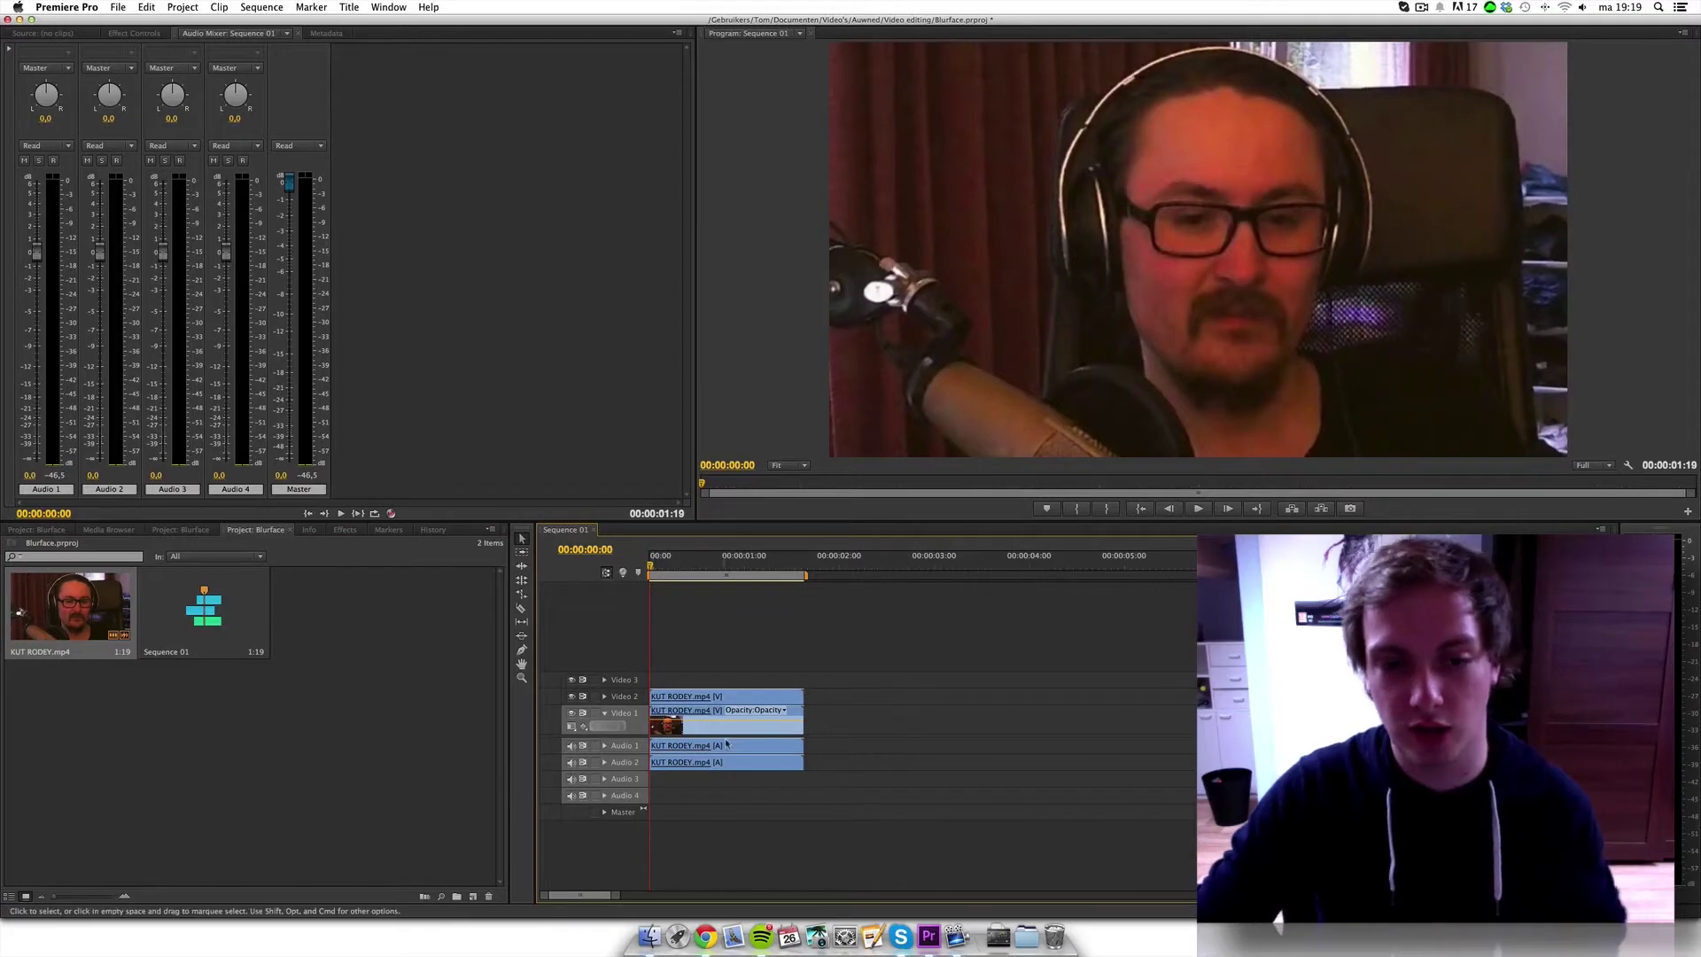
pyautogui.rightClick(728, 699)
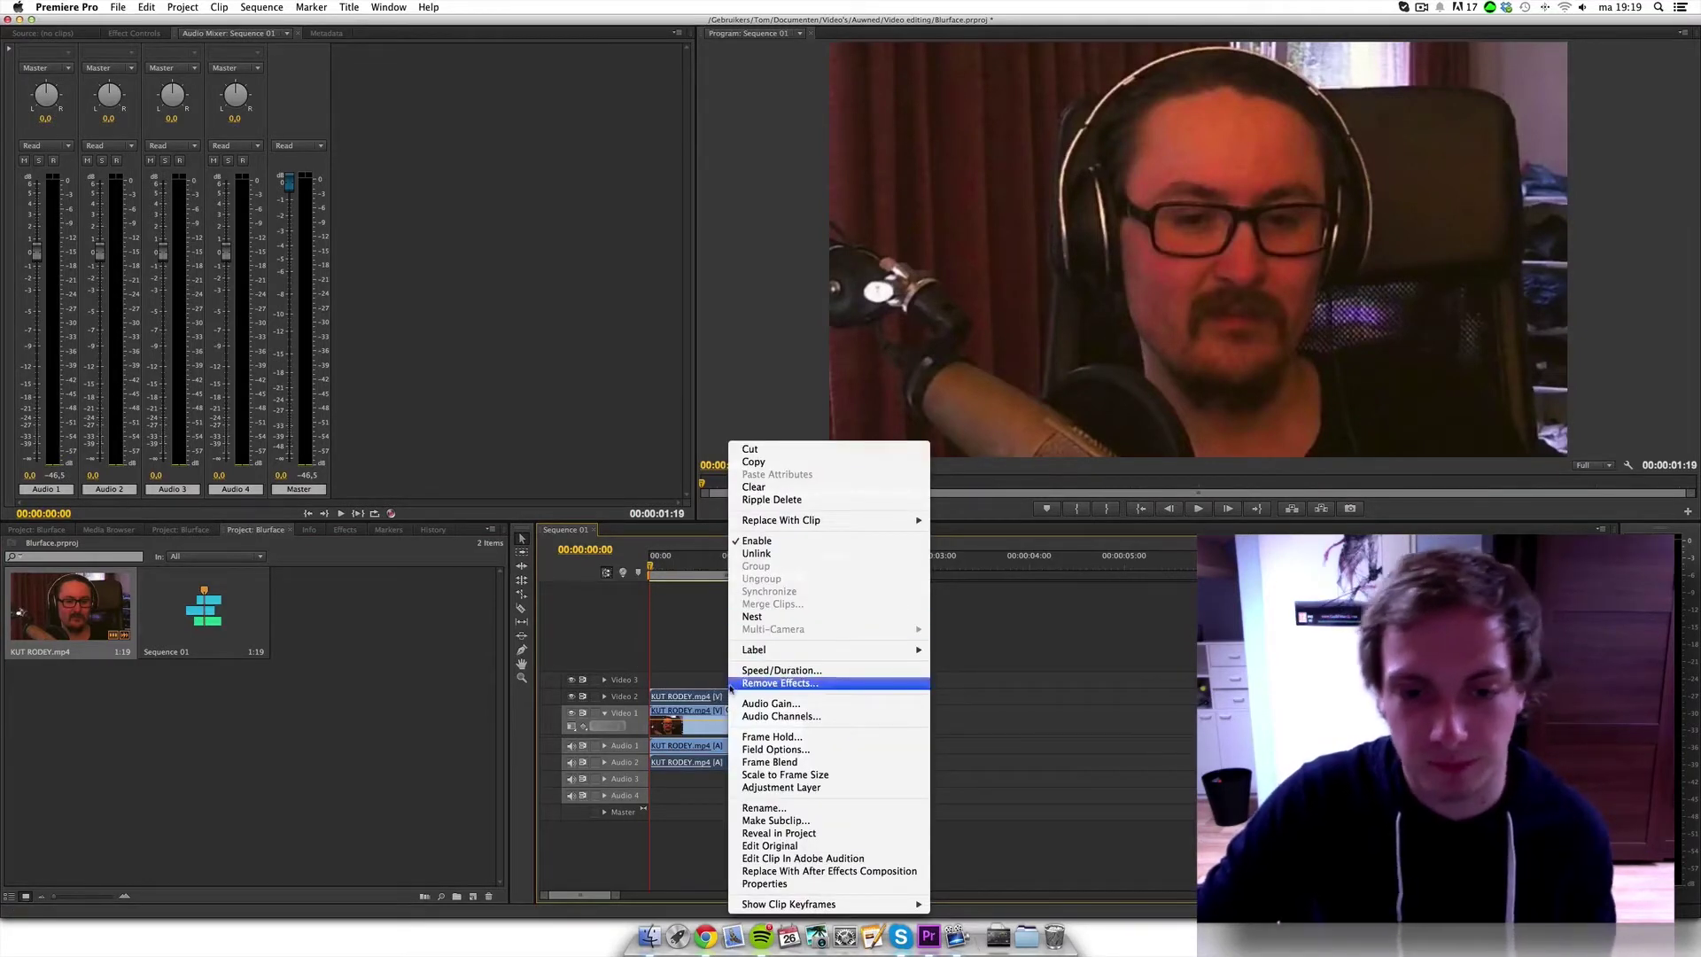
pyautogui.click(754, 556)
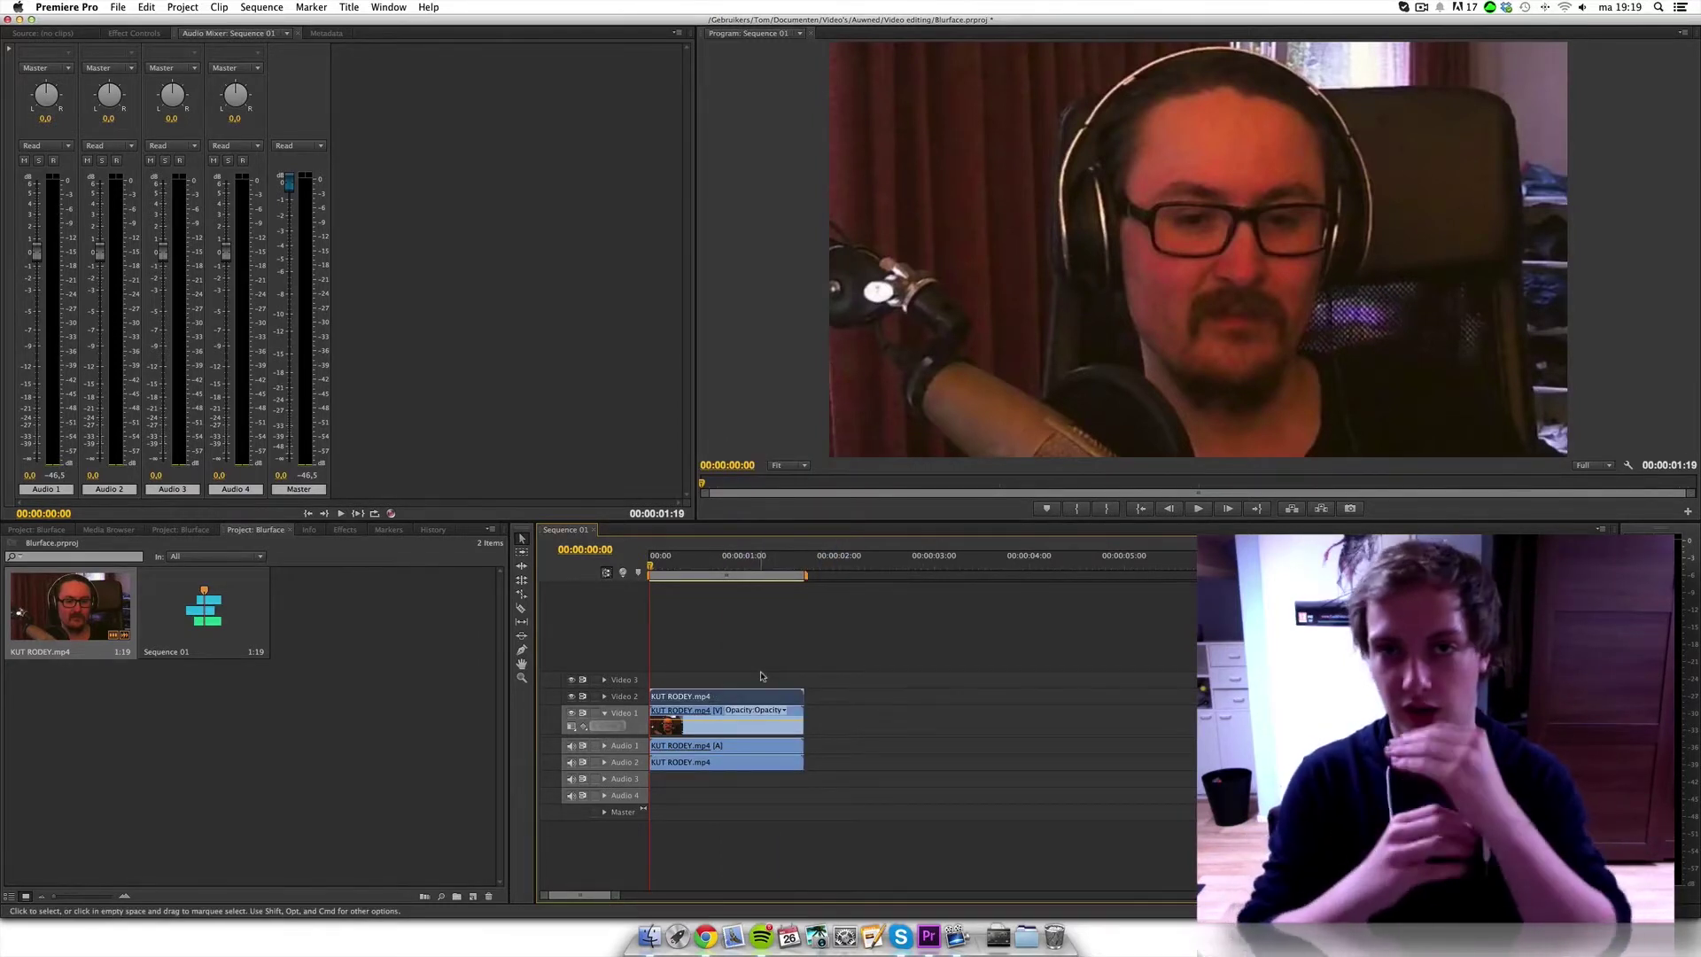
pyautogui.click(727, 765)
pyautogui.press('Delete')
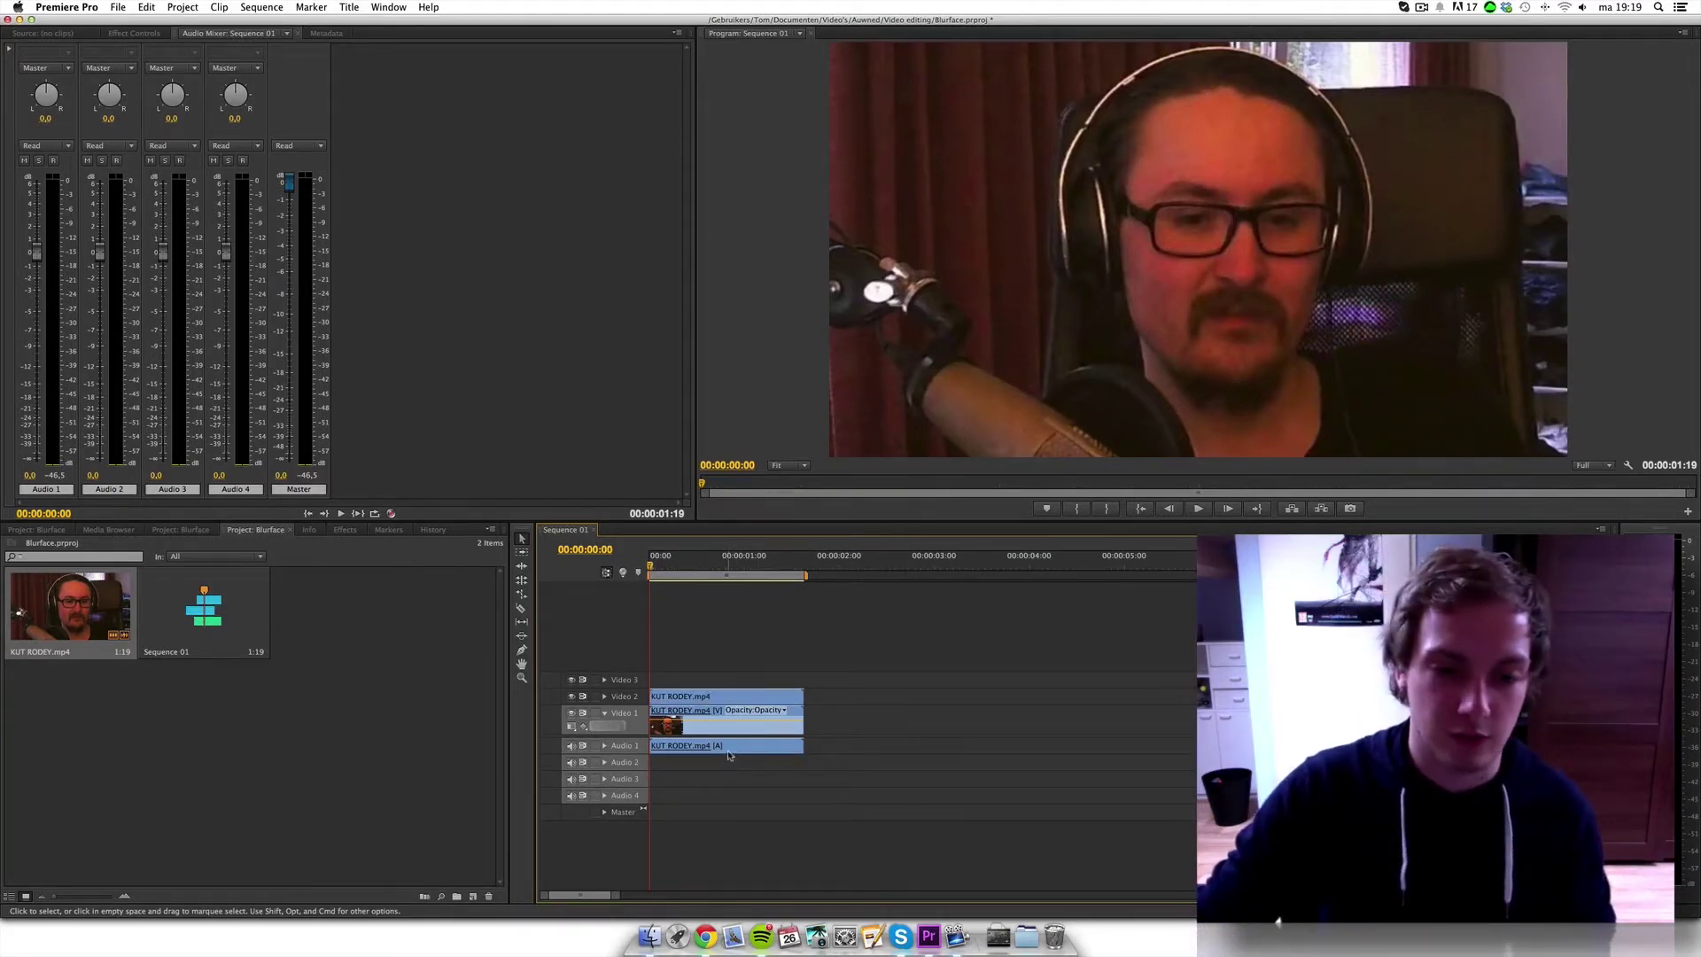
pyautogui.click(729, 754)
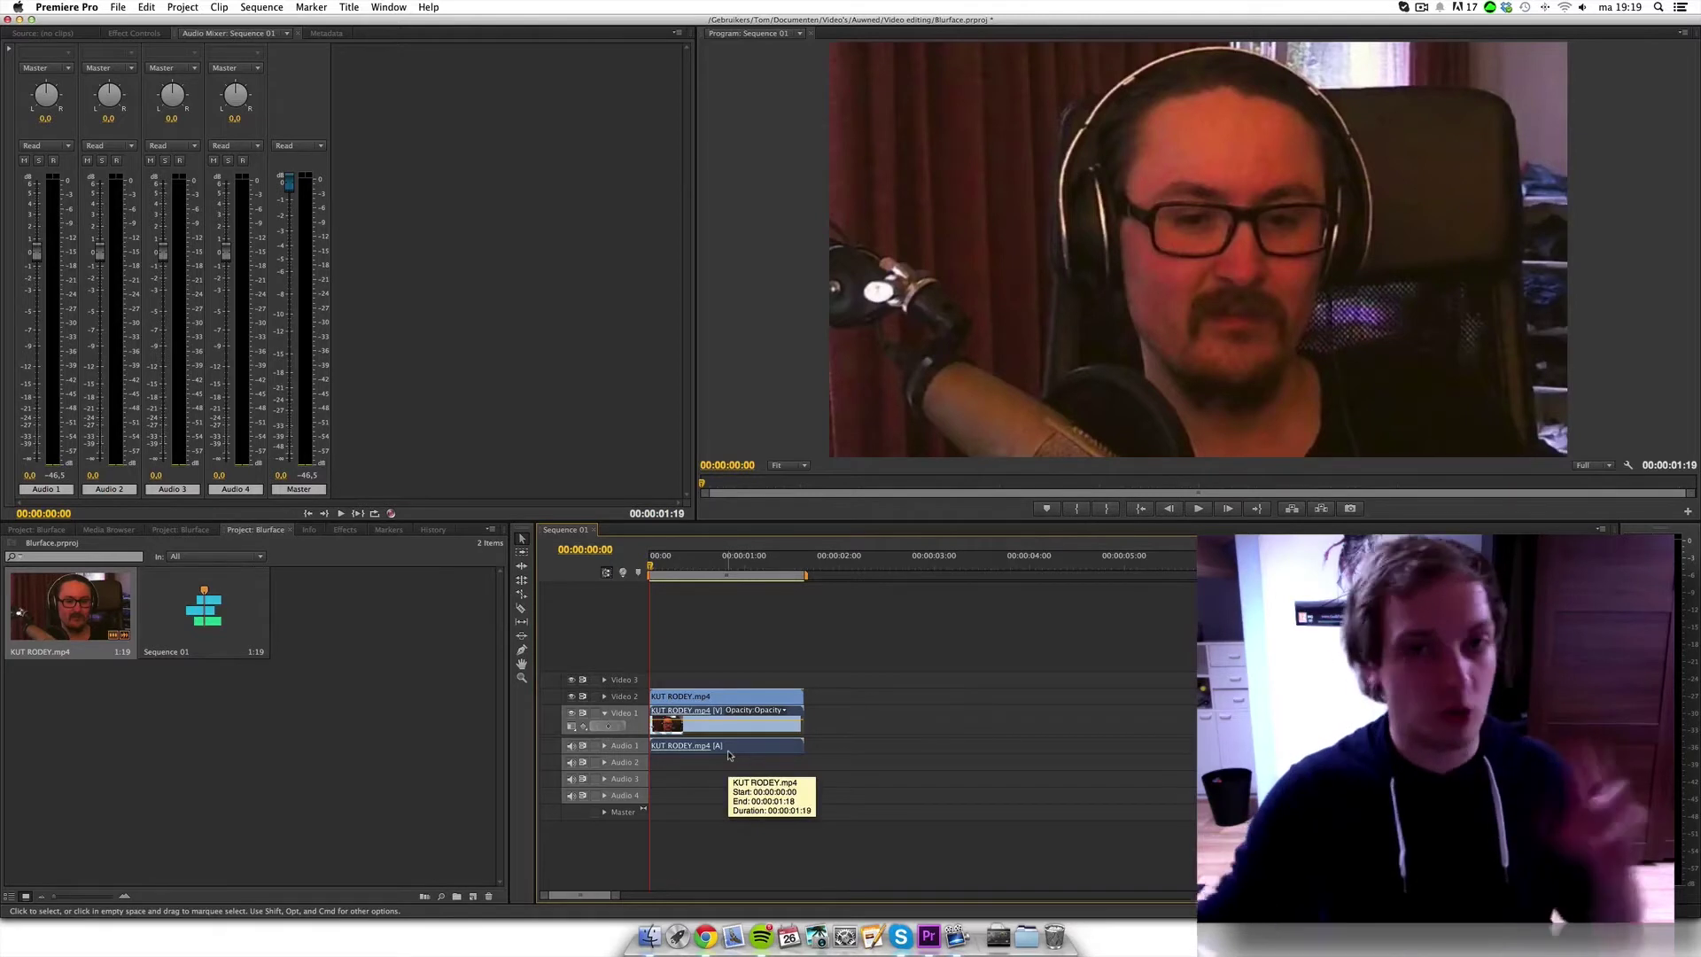
pyautogui.press('Delete')
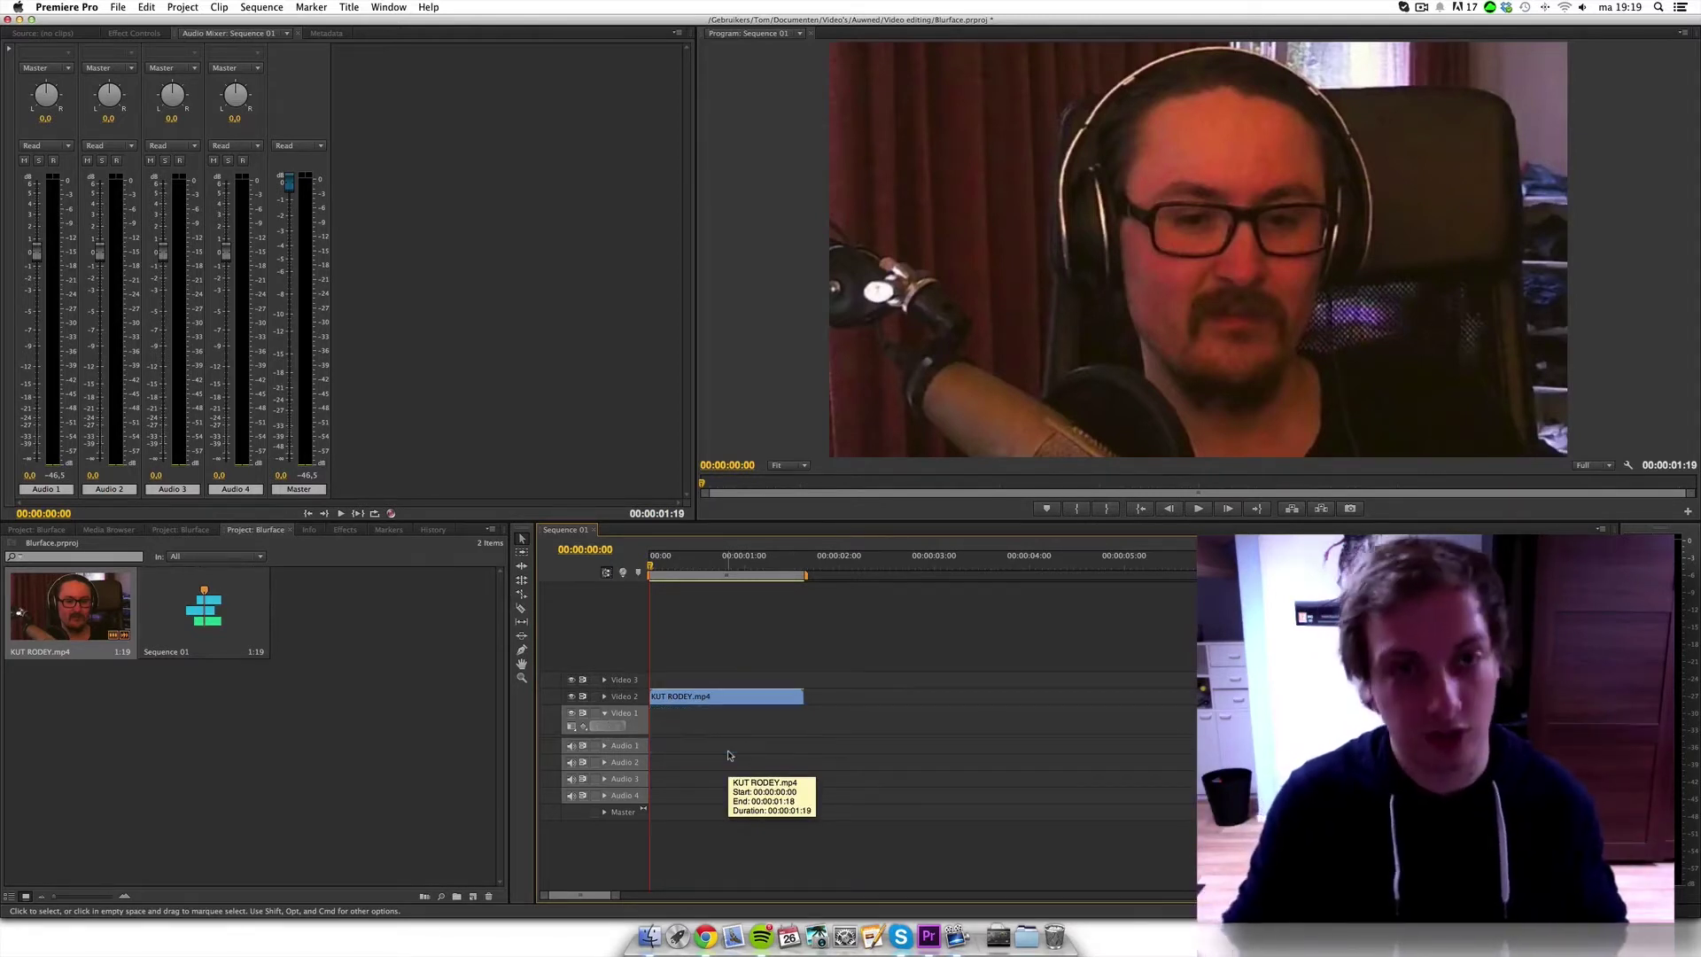
pyautogui.press('super+z')
# - Expand the Video 2 track and apply the Stylize Mosaic video effect to its clip
pyautogui.click(594, 698)
pyautogui.click(594, 698)
pyautogui.click(604, 696)
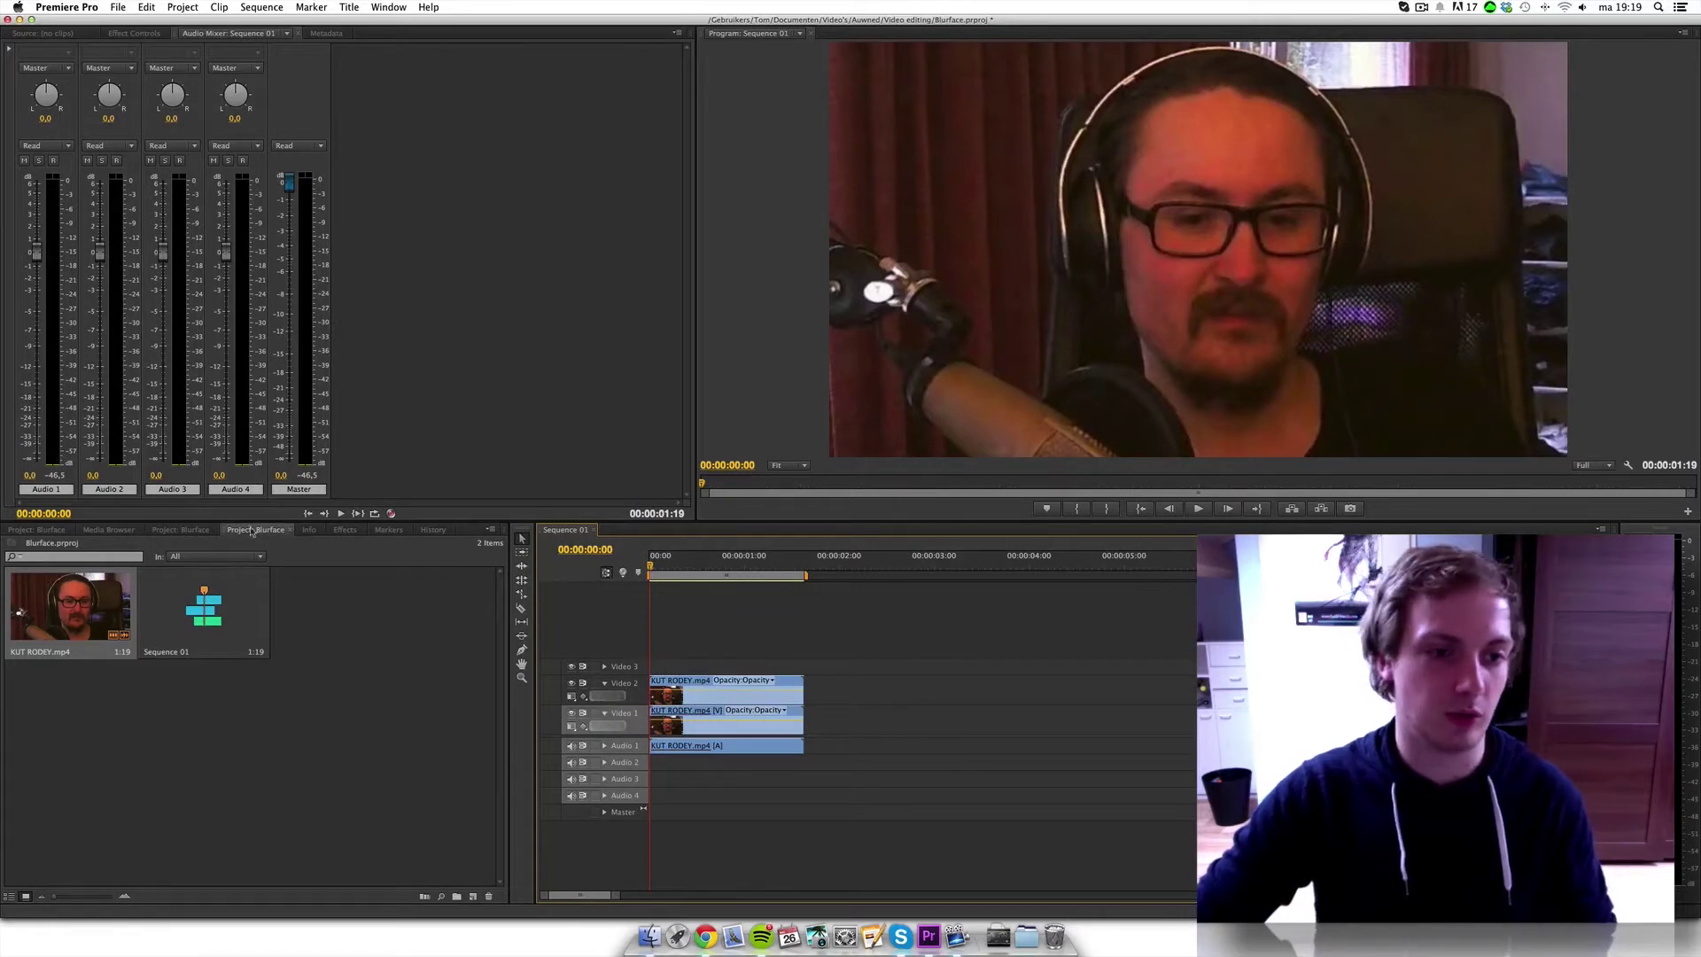
pyautogui.click(346, 530)
pyautogui.click(31, 546)
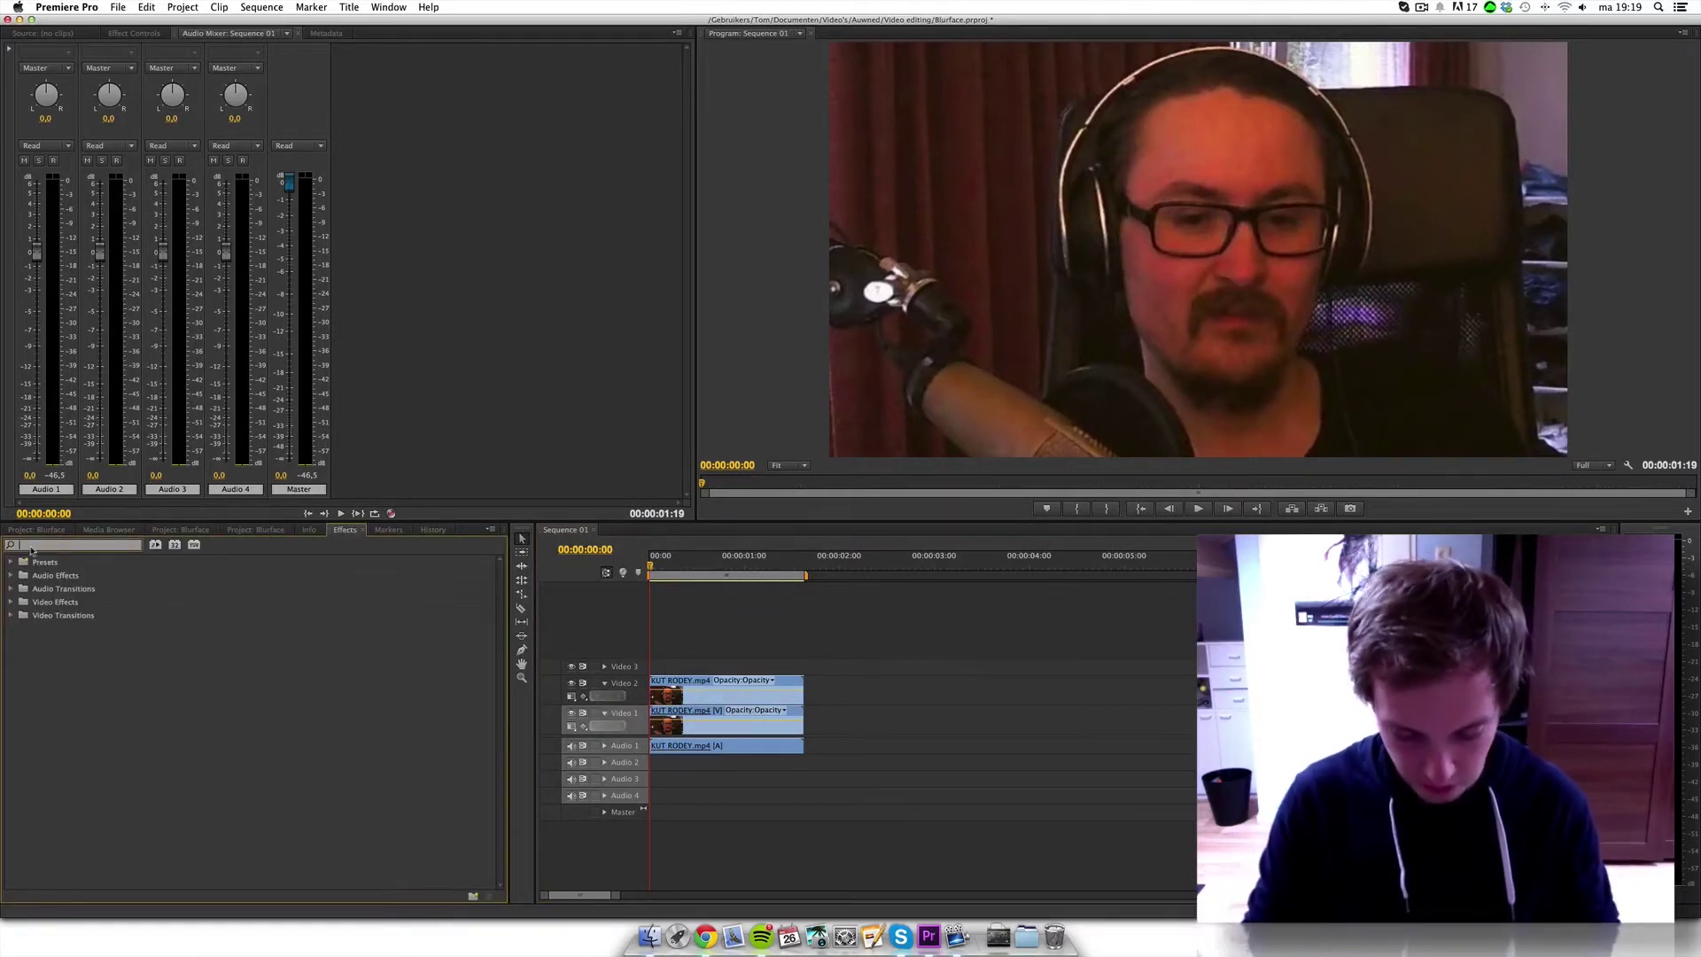
pyautogui.write('mo')
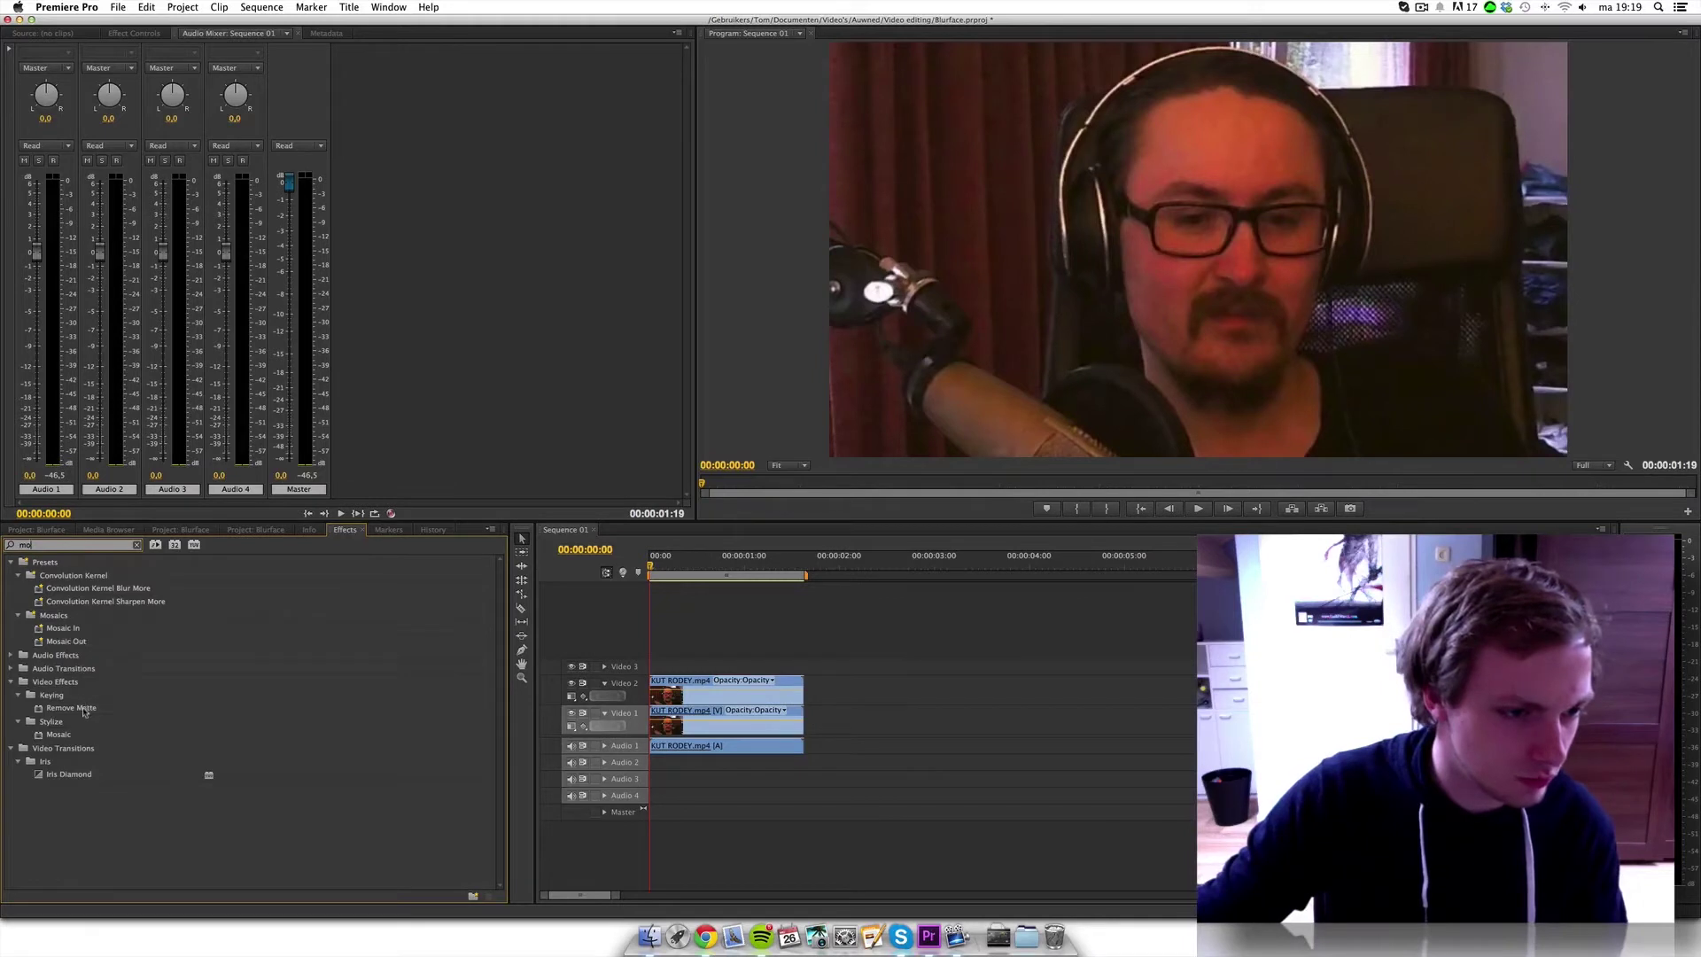
pyautogui.moveTo(59, 734); pyautogui.dragTo(742, 701)
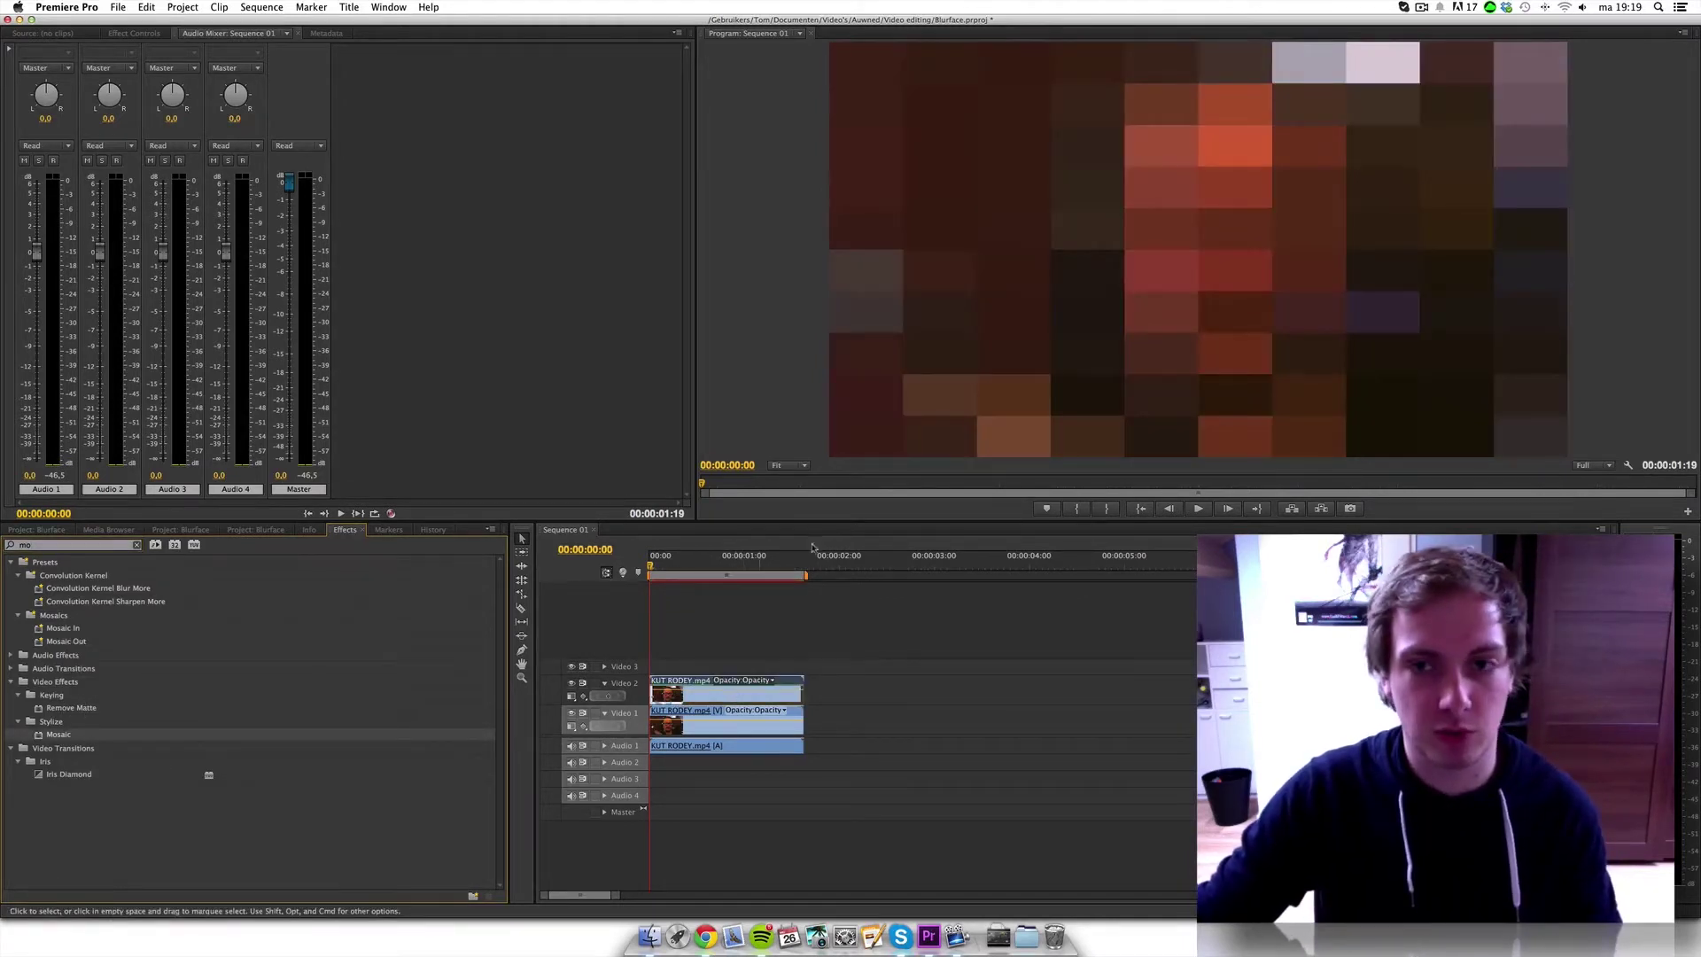
# - Apply the Crop and Gaussian Blur video effects to the clip on Video 2
pyautogui.click(26, 544)
pyautogui.write('crop')
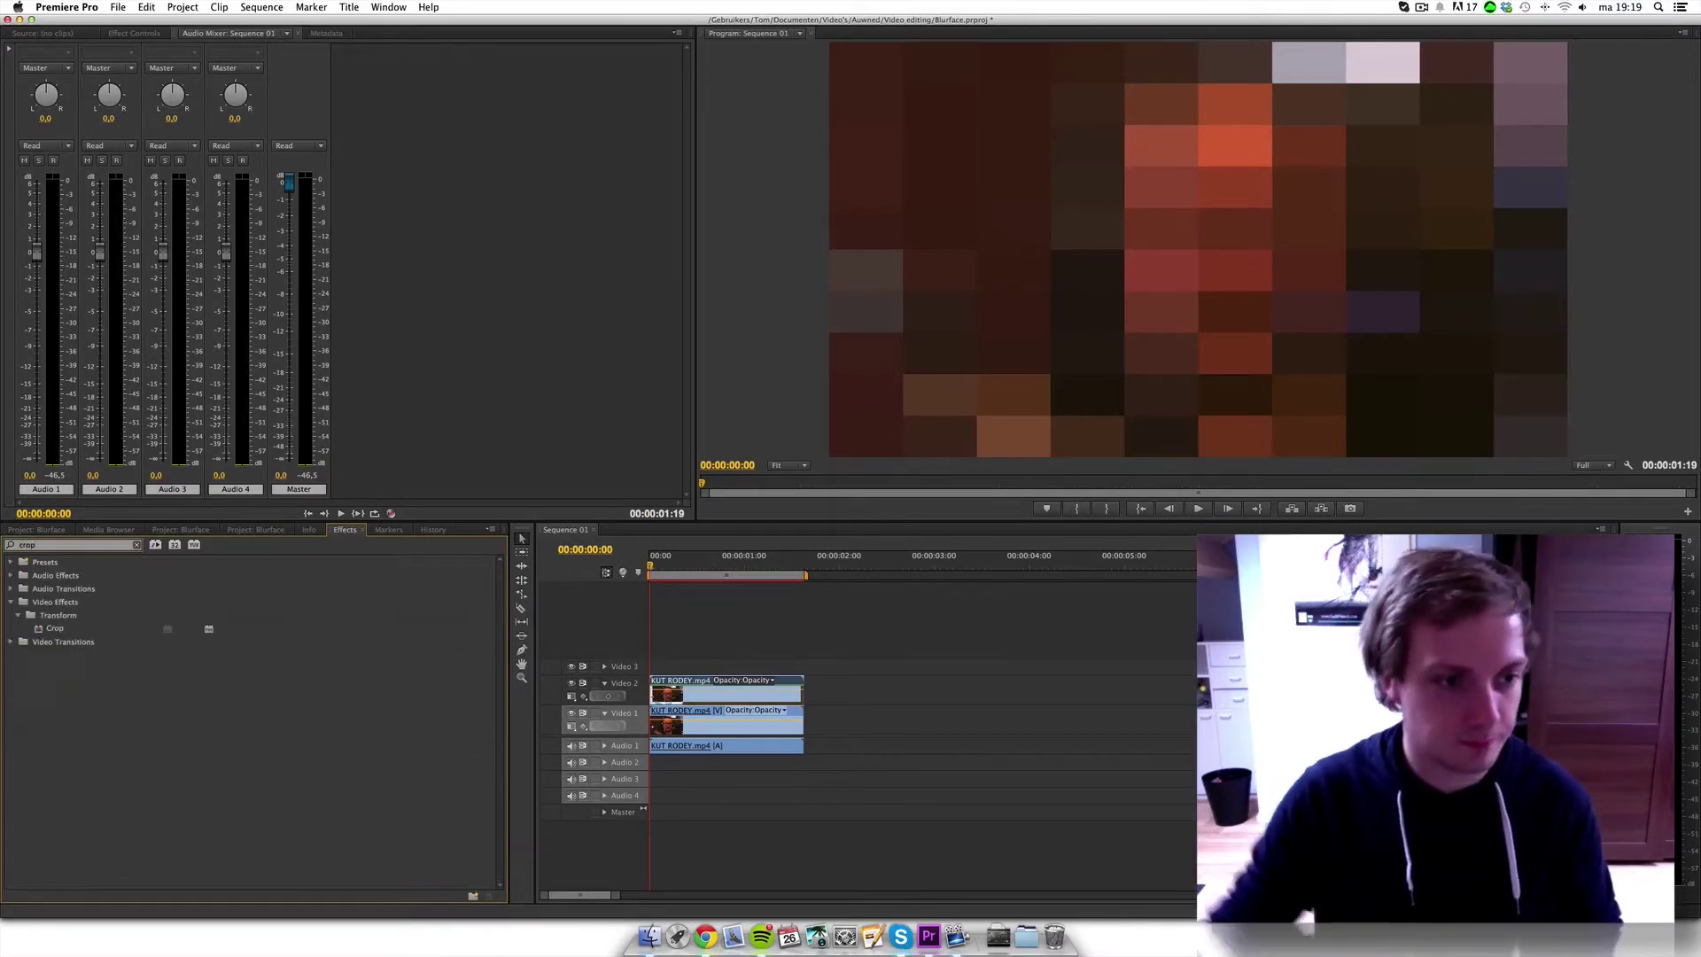
pyautogui.moveTo(59, 630); pyautogui.dragTo(664, 684)
pyautogui.click(55, 545)
pyautogui.write('gaus')
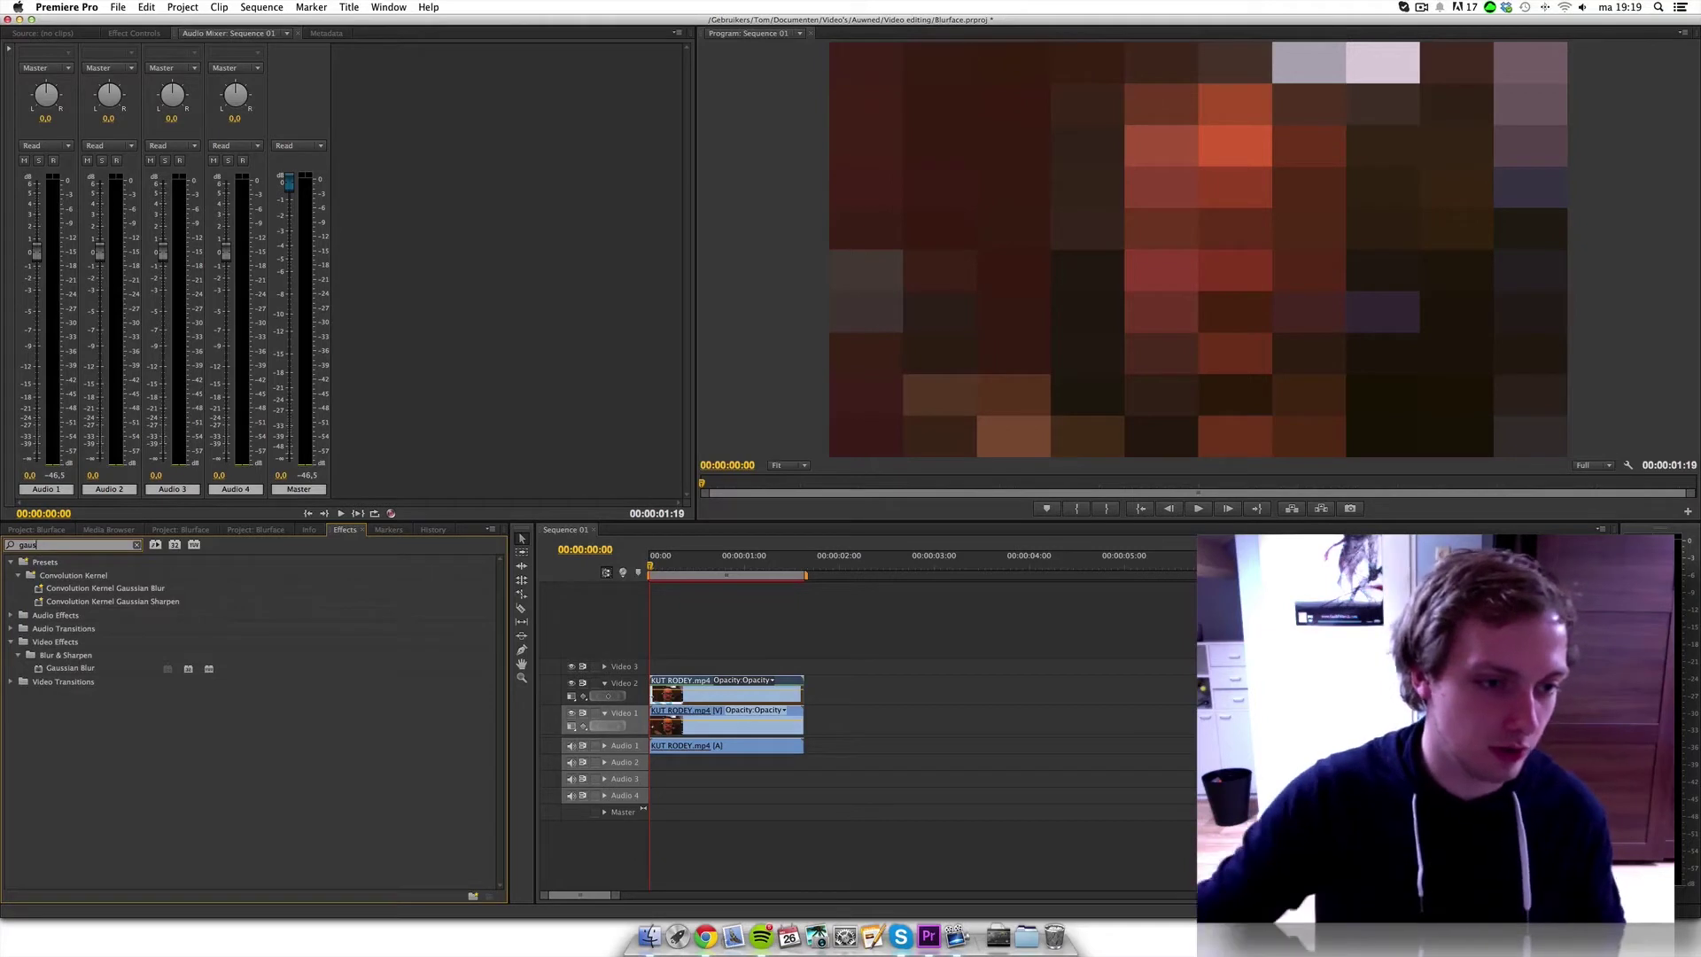
pyautogui.moveTo(75, 667); pyautogui.dragTo(708, 695)
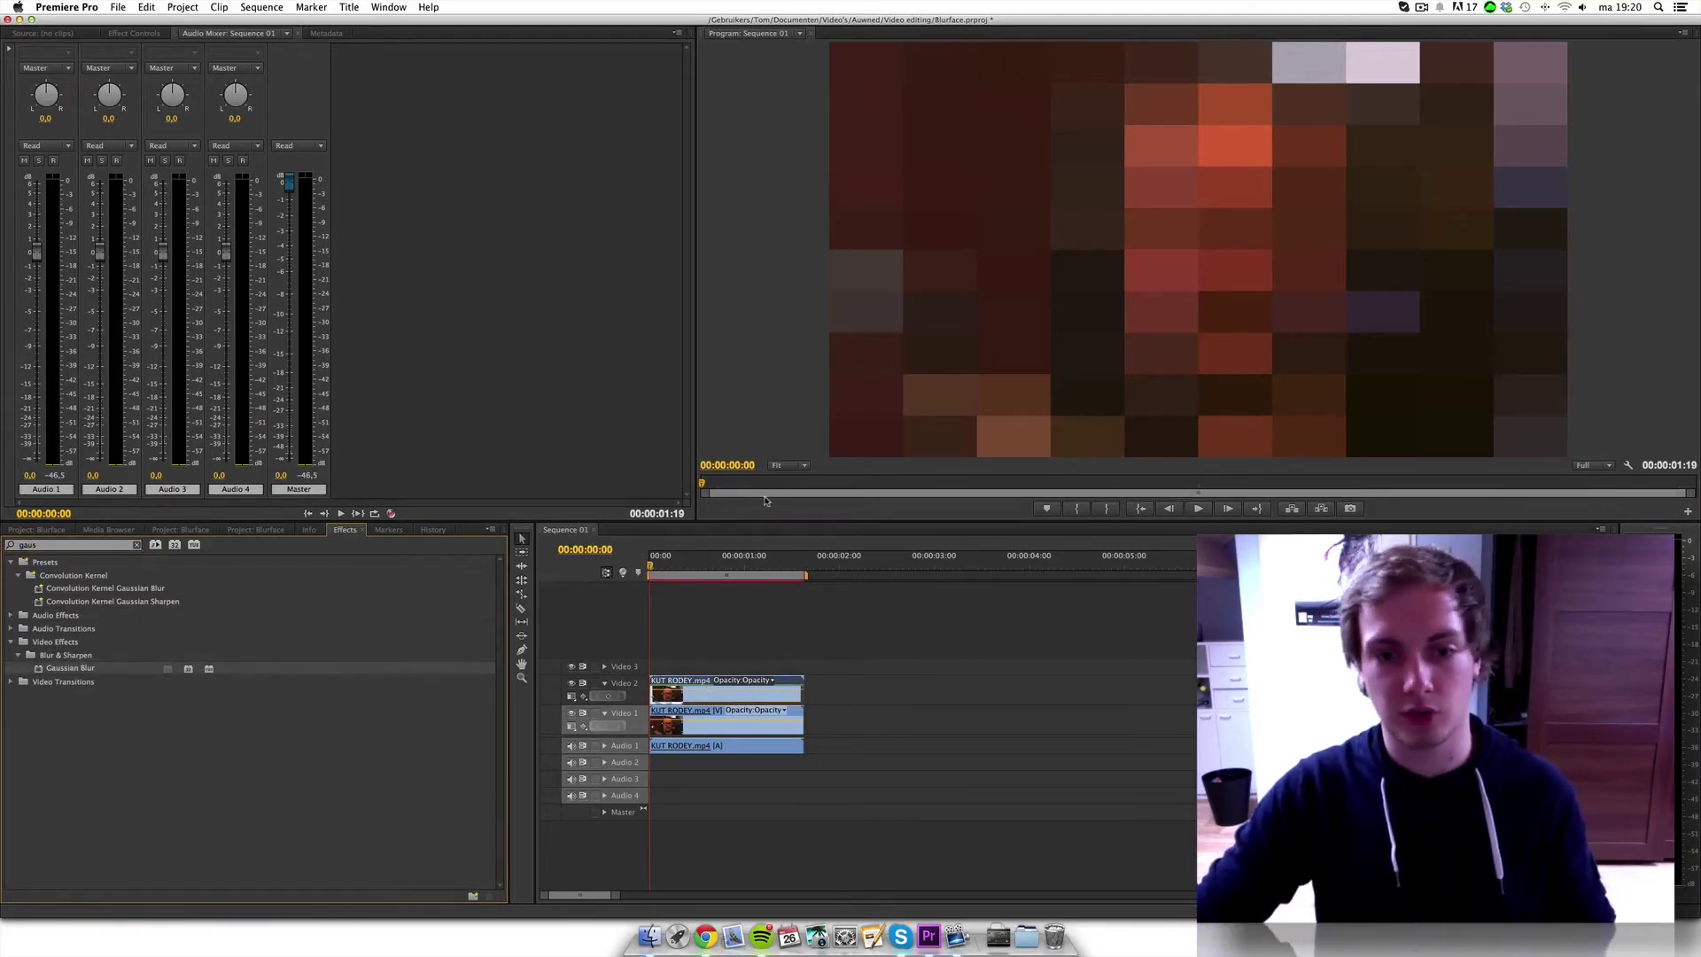
# - Show the Video 2 clip's effect settings and turn Mosaic off and back on to compare the picture
pyautogui.click(133, 33)
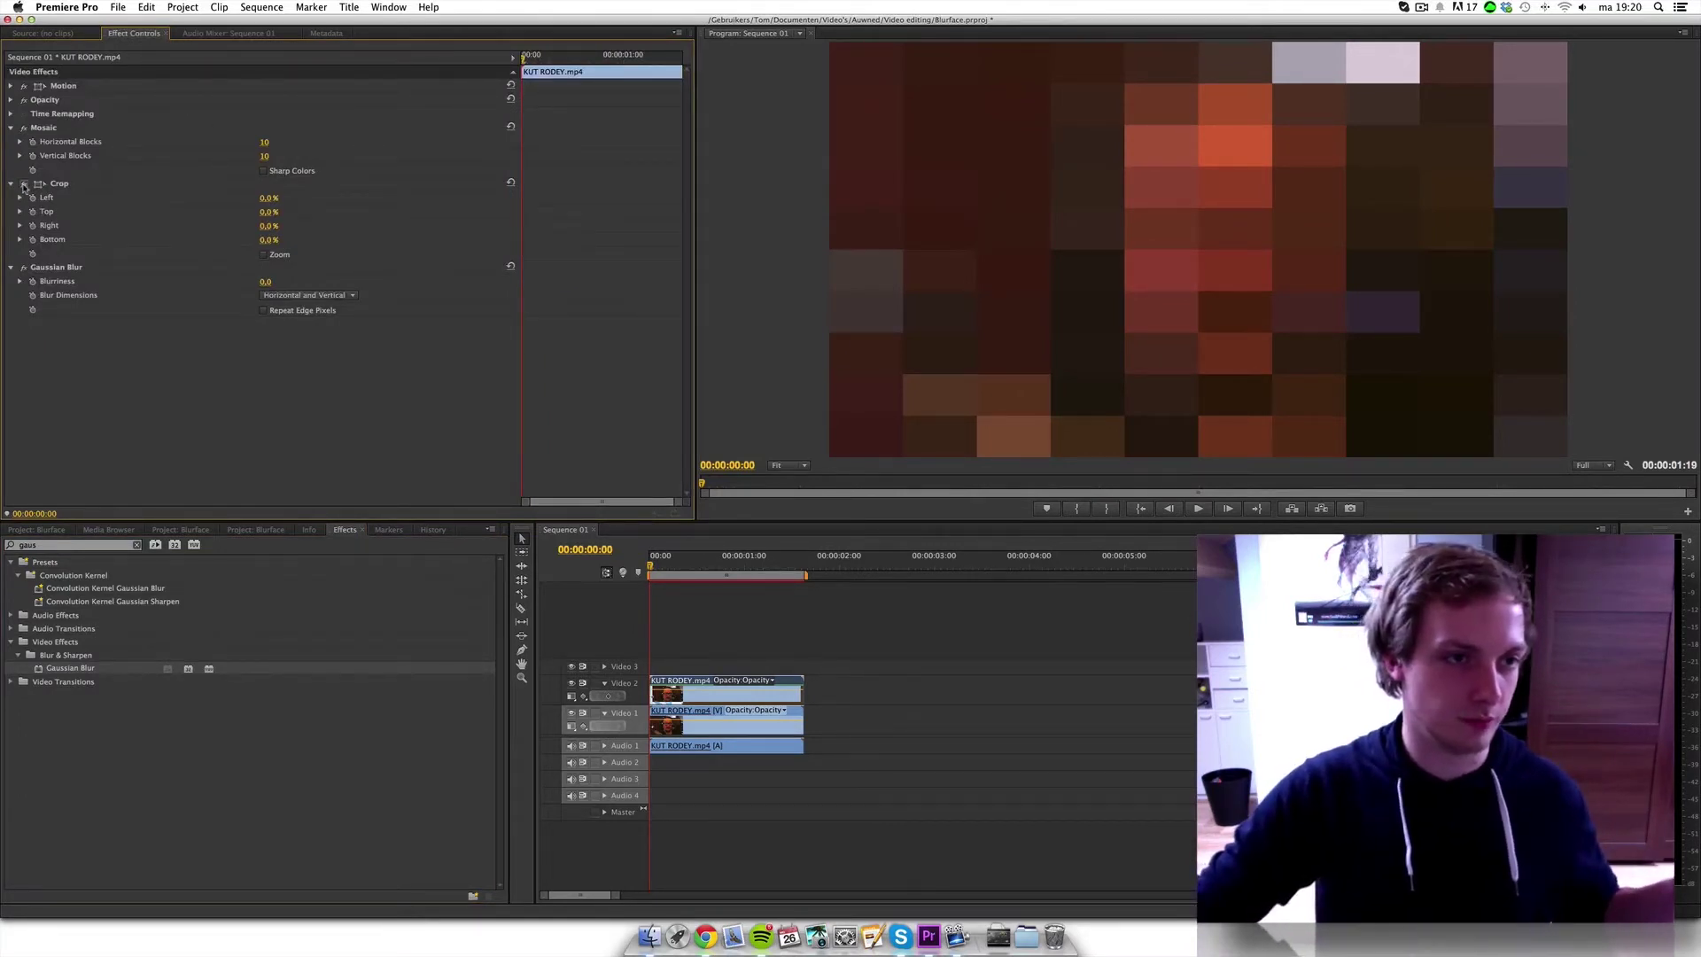
pyautogui.click(24, 129)
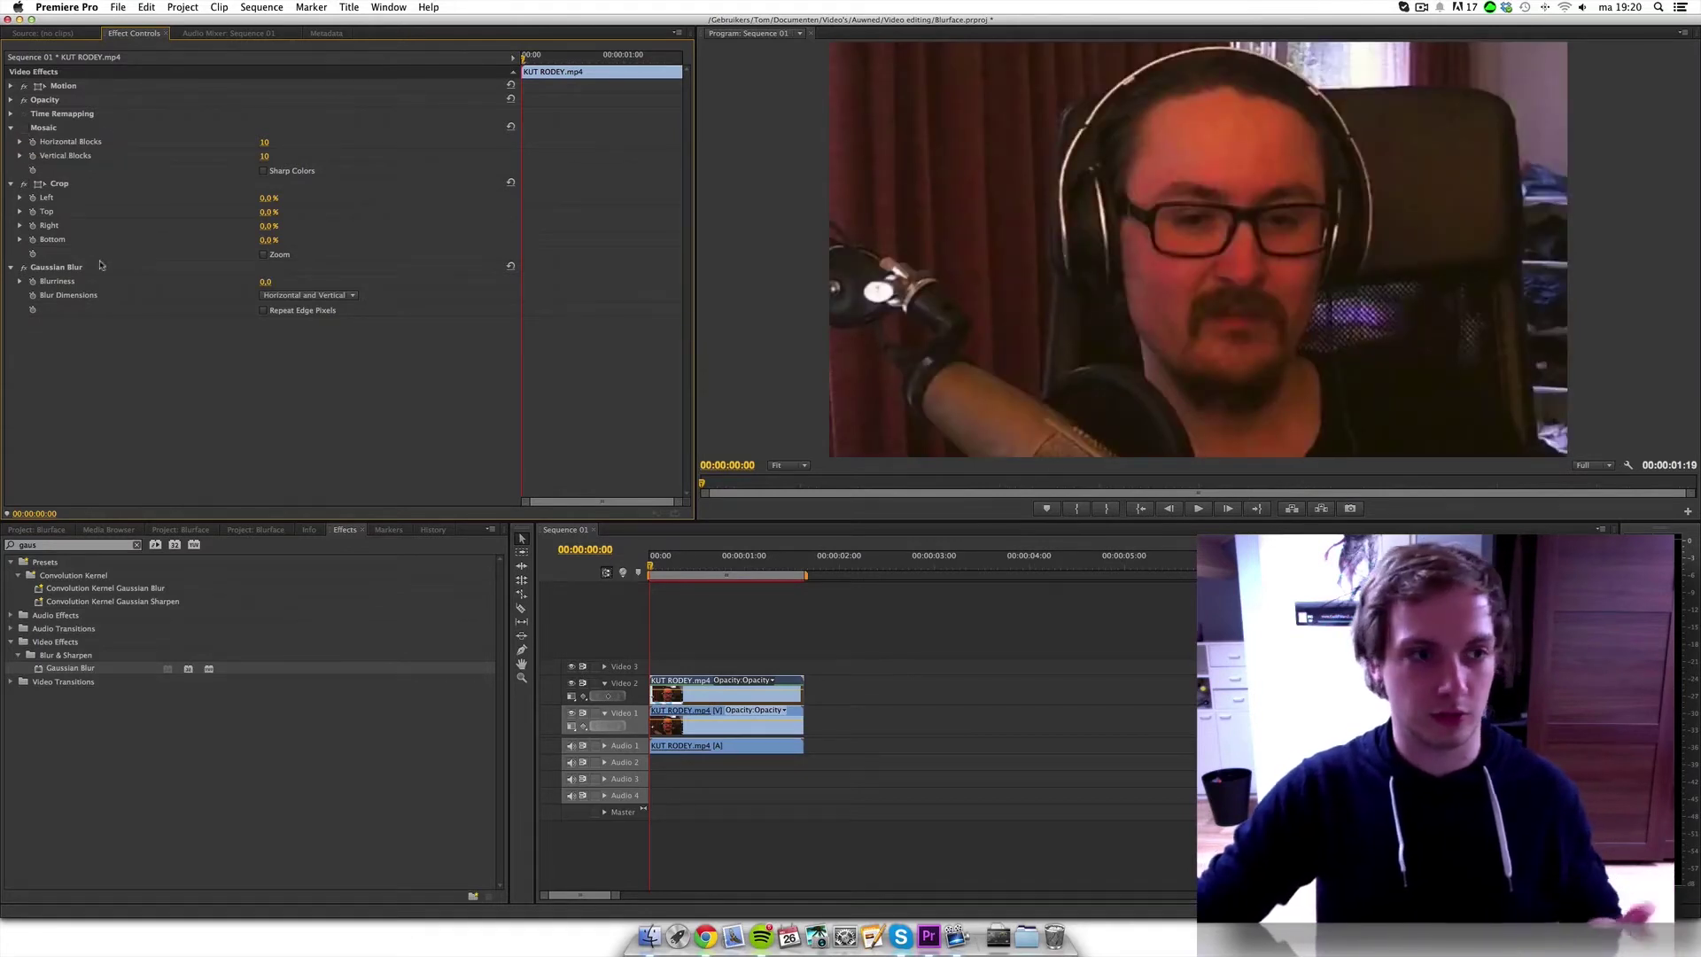
pyautogui.moveTo(265, 281)
pyautogui.mouseDown()
pyautogui.moveTo(654, 282)
pyautogui.moveTo(265, 282)
pyautogui.mouseUp()
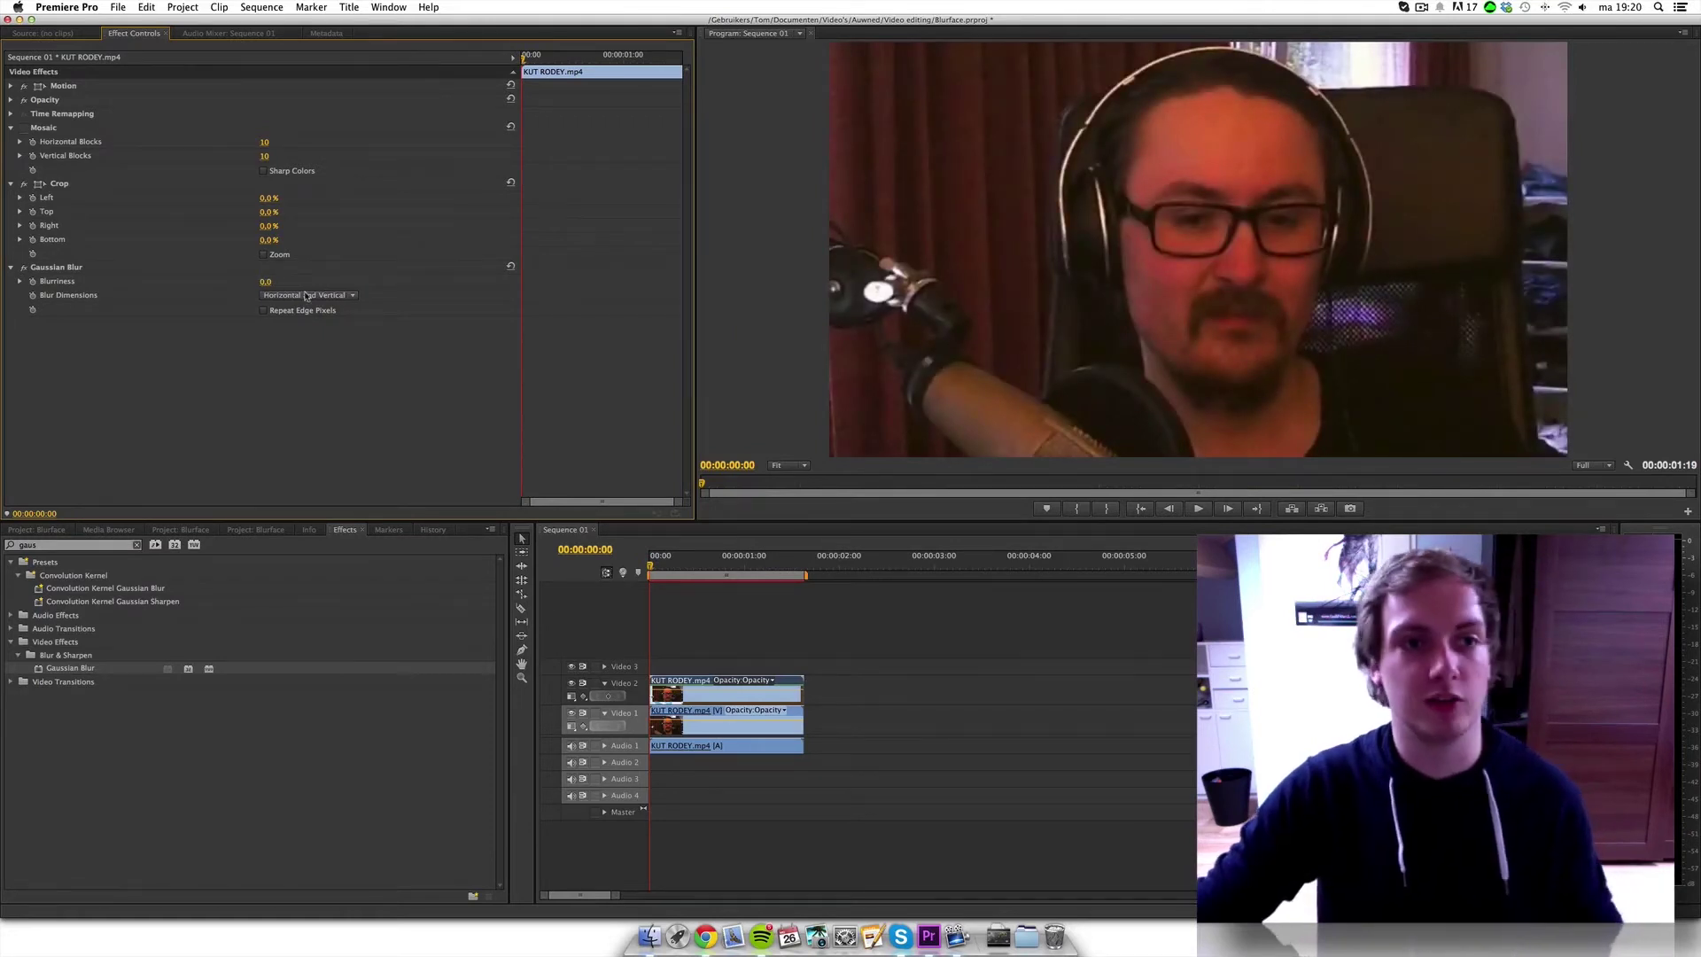
pyautogui.click(24, 128)
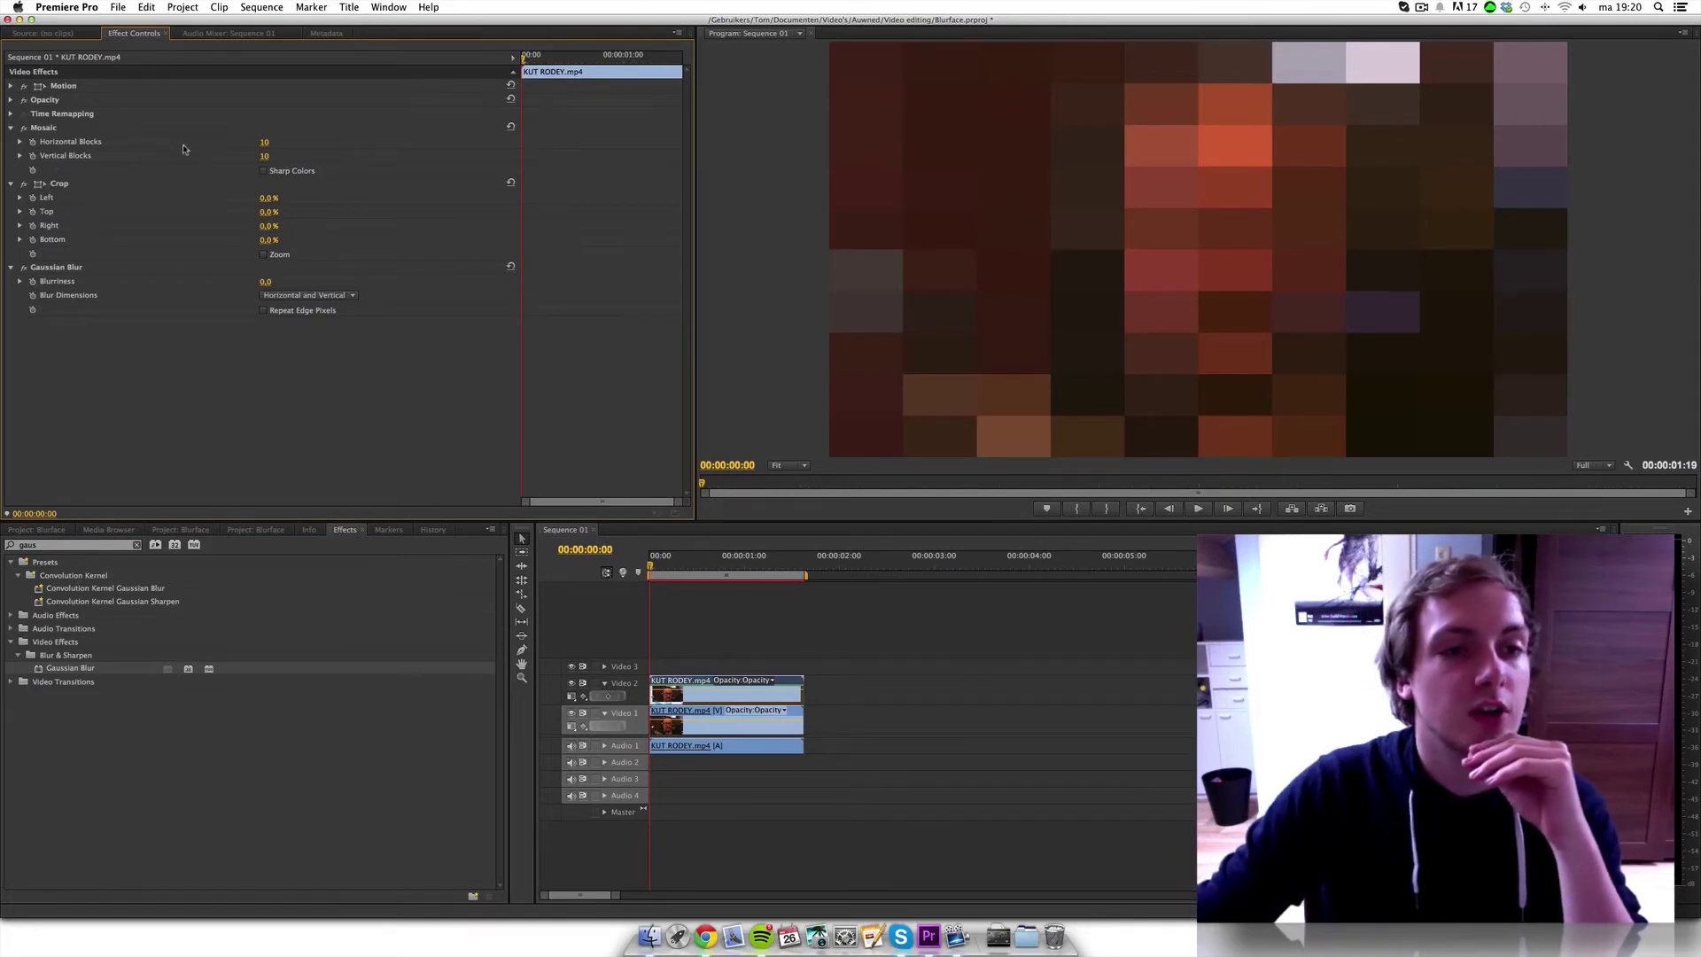
# - Set Mosaic to 37 horizontal and 29 vertical blocks, and Gaussian Blur to 18 blurriness with Repeat Edge Pixels enabled
pyautogui.moveTo(264, 144); pyautogui.dragTo(297, 156)
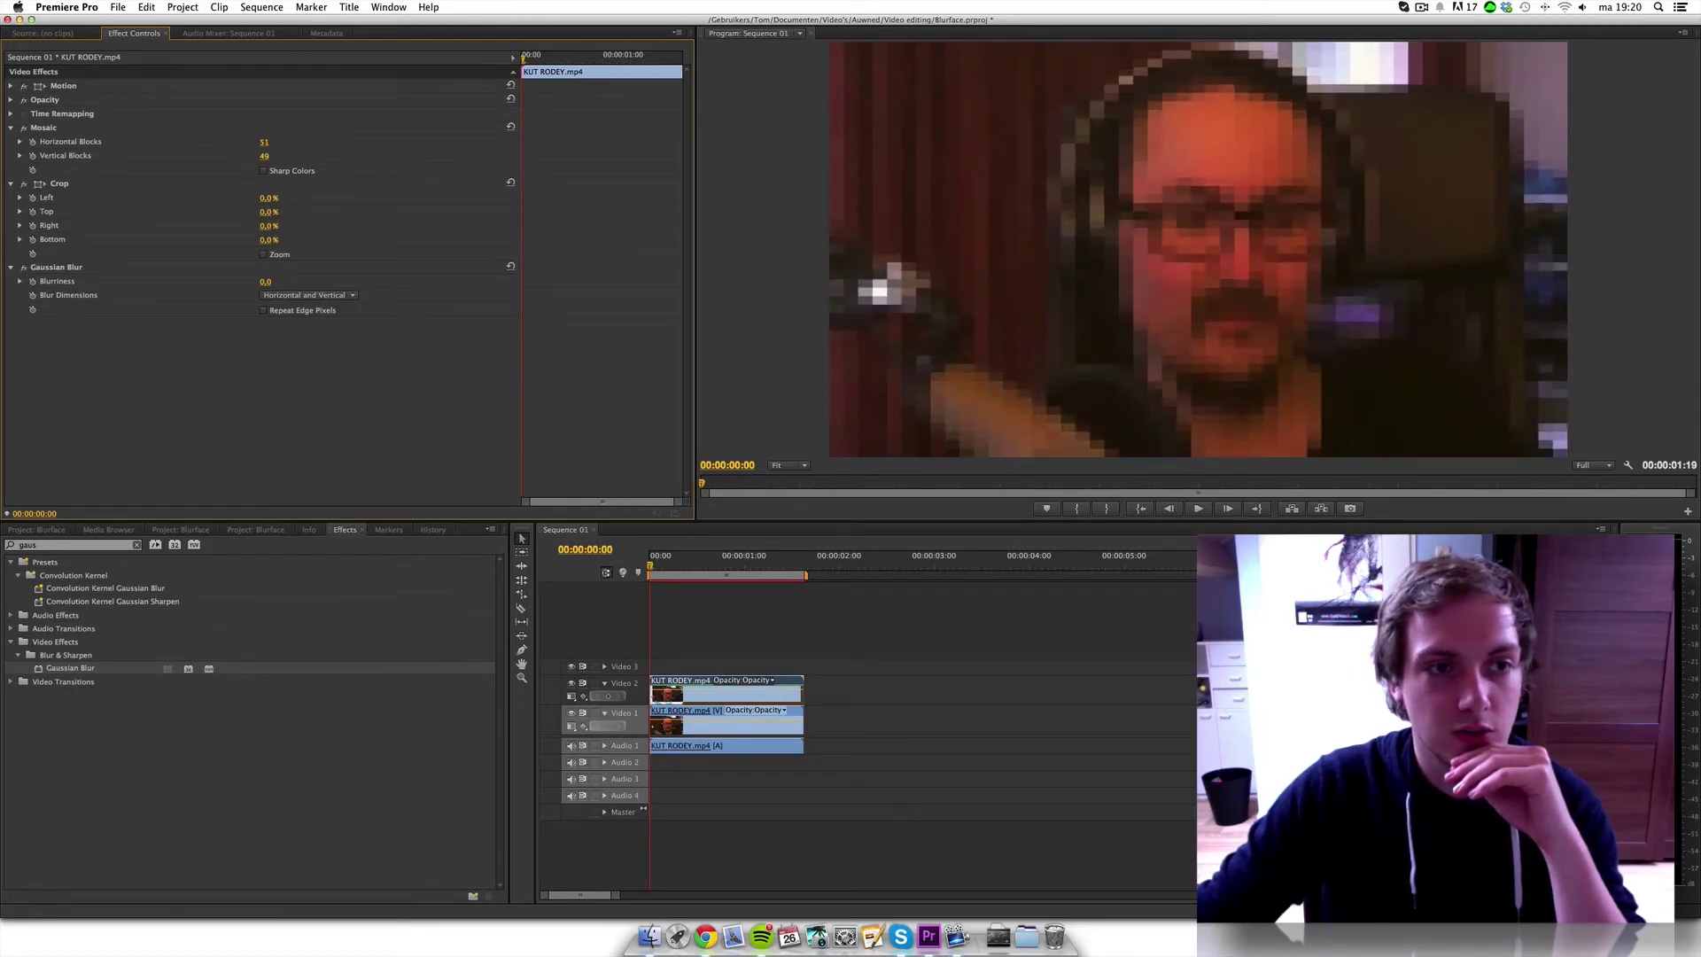
pyautogui.click(266, 156)
pyautogui.press('Return')
pyautogui.moveTo(266, 283); pyautogui.dragTo(289, 283)
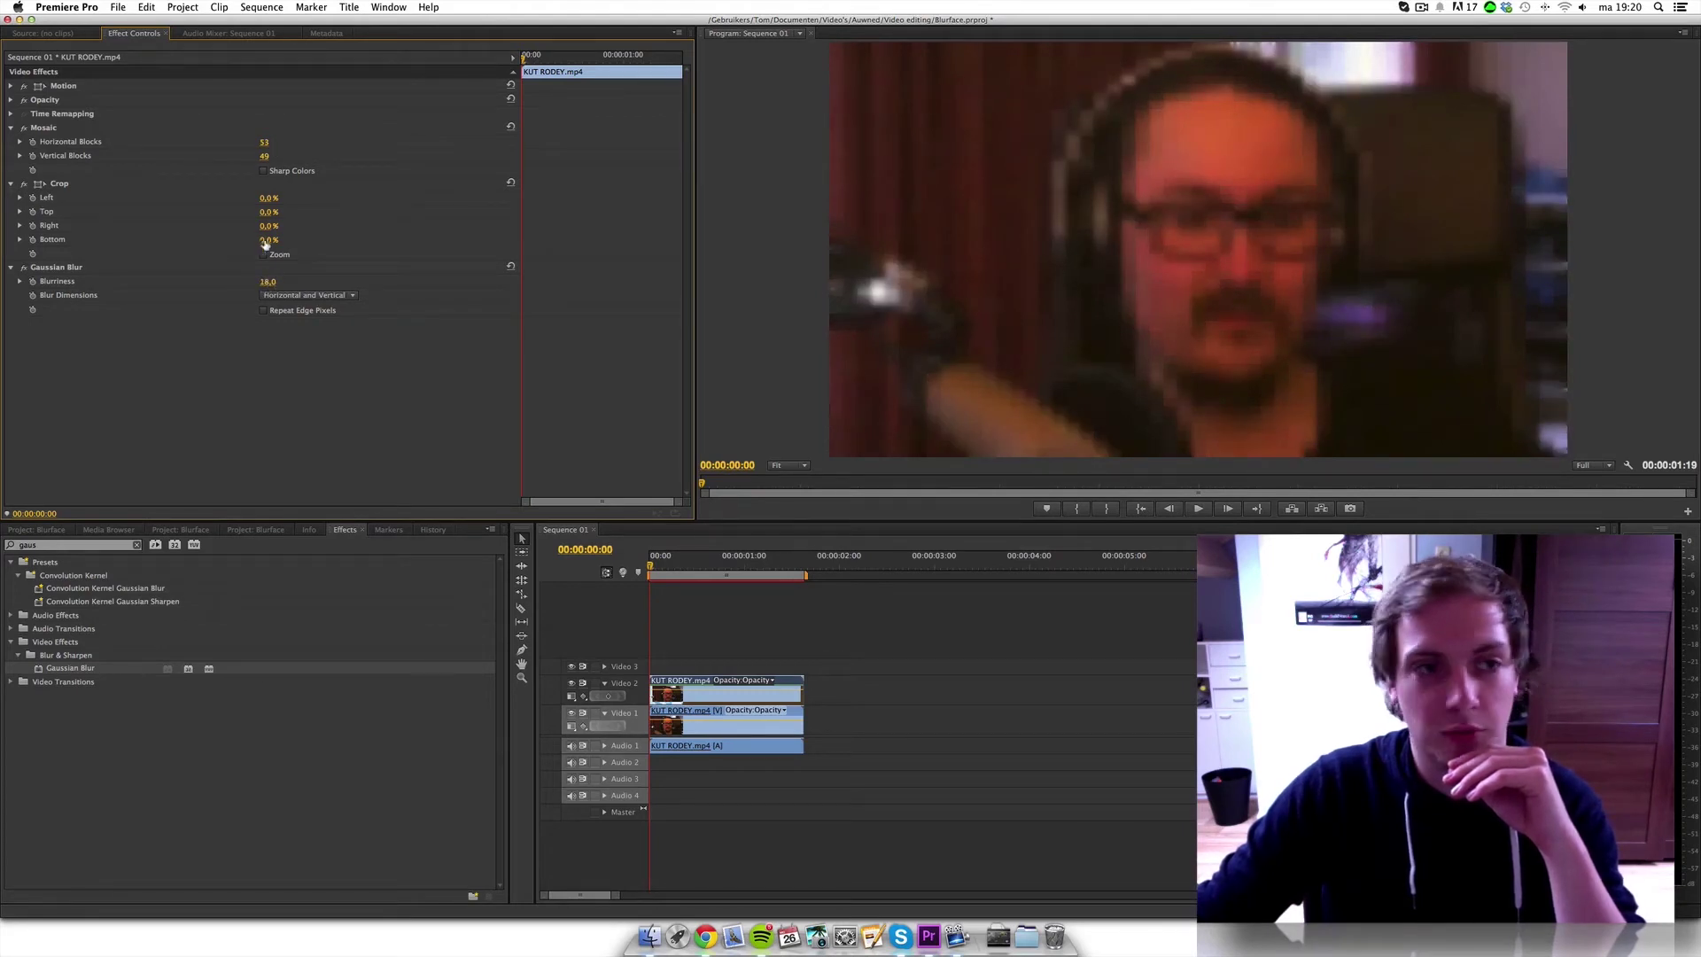
pyautogui.moveTo(264, 143); pyautogui.dragTo(246, 157)
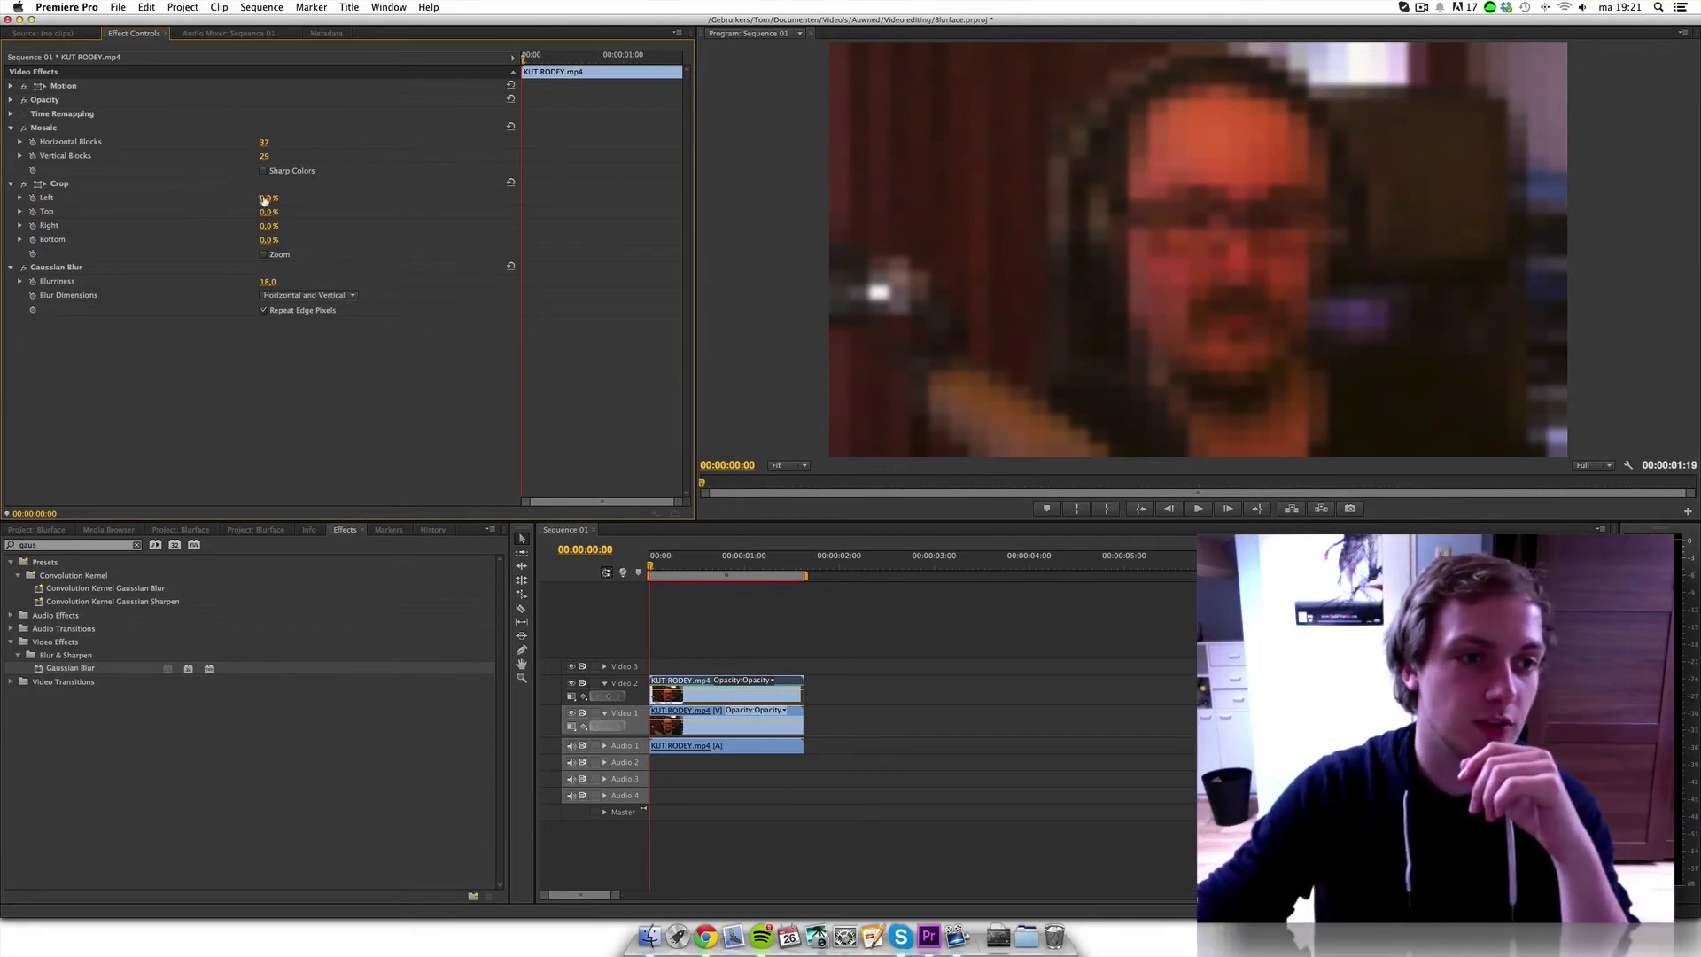
# - Crop the blurred clip around the face to 29% left, 1% top, 26% right and 12% bottom, and preview playback
pyautogui.moveTo(266, 198)
pyautogui.mouseDown()
pyautogui.moveTo(337, 198)
pyautogui.moveTo(284, 198)
pyautogui.mouseUp()
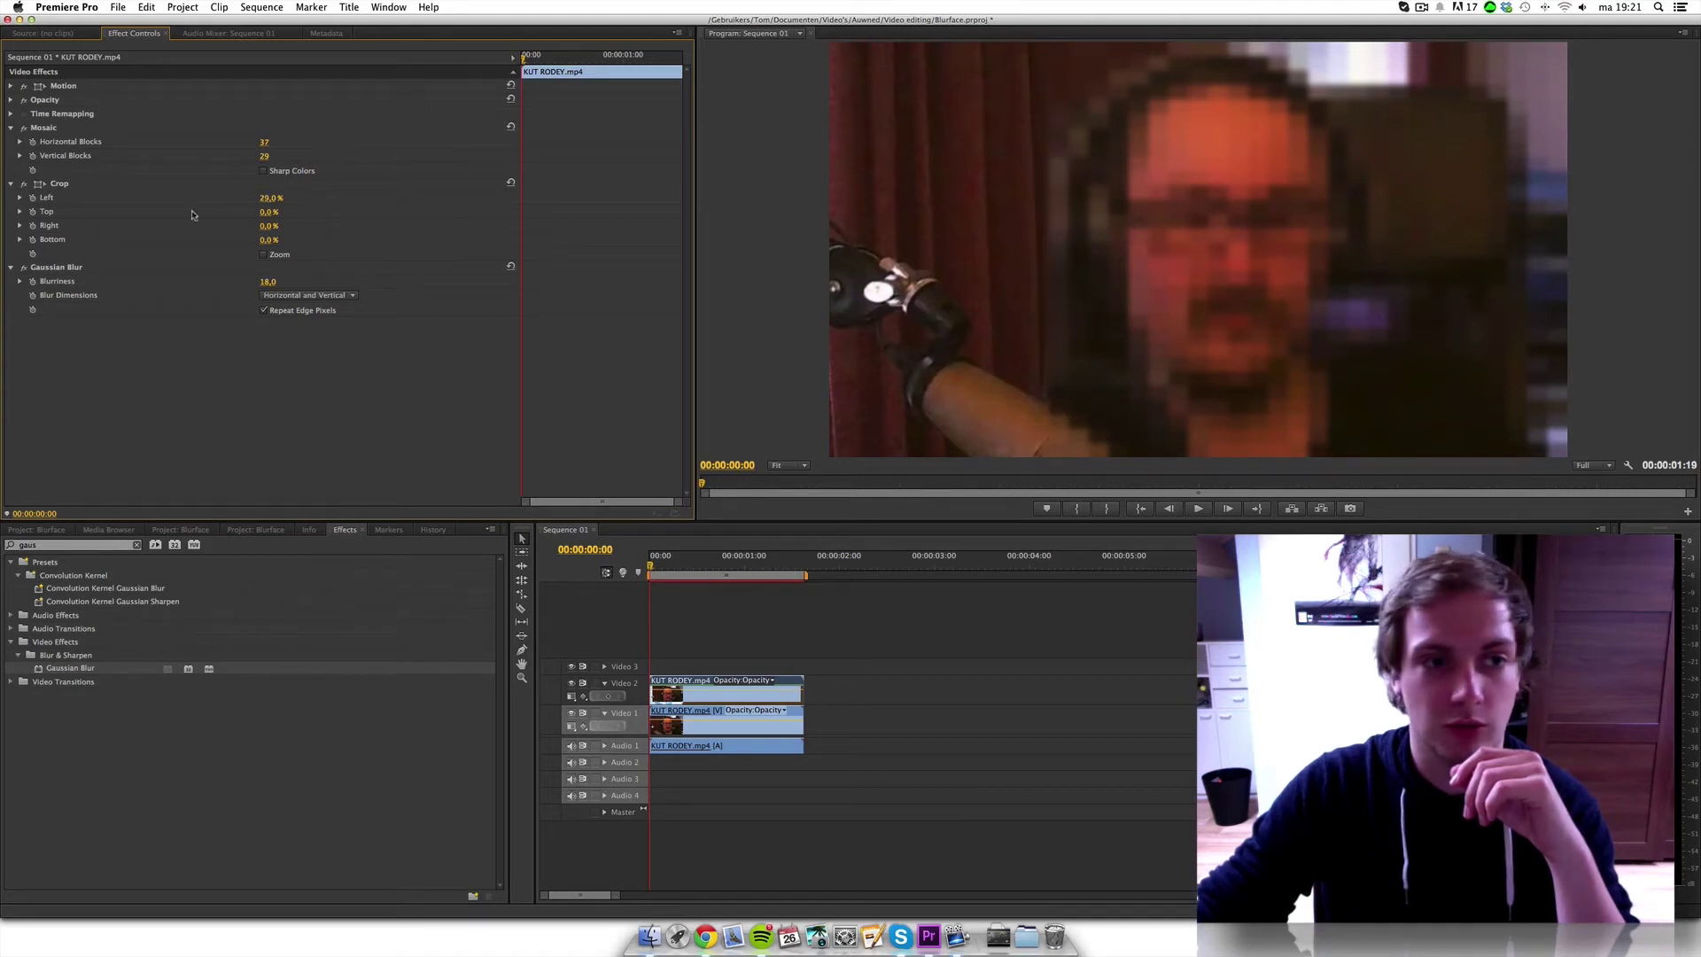
pyautogui.moveTo(265, 226)
pyautogui.mouseDown()
pyautogui.moveTo(310, 226)
pyautogui.moveTo(281, 240)
pyautogui.moveTo(272, 180)
pyautogui.moveTo(275, 213)
pyautogui.mouseUp()
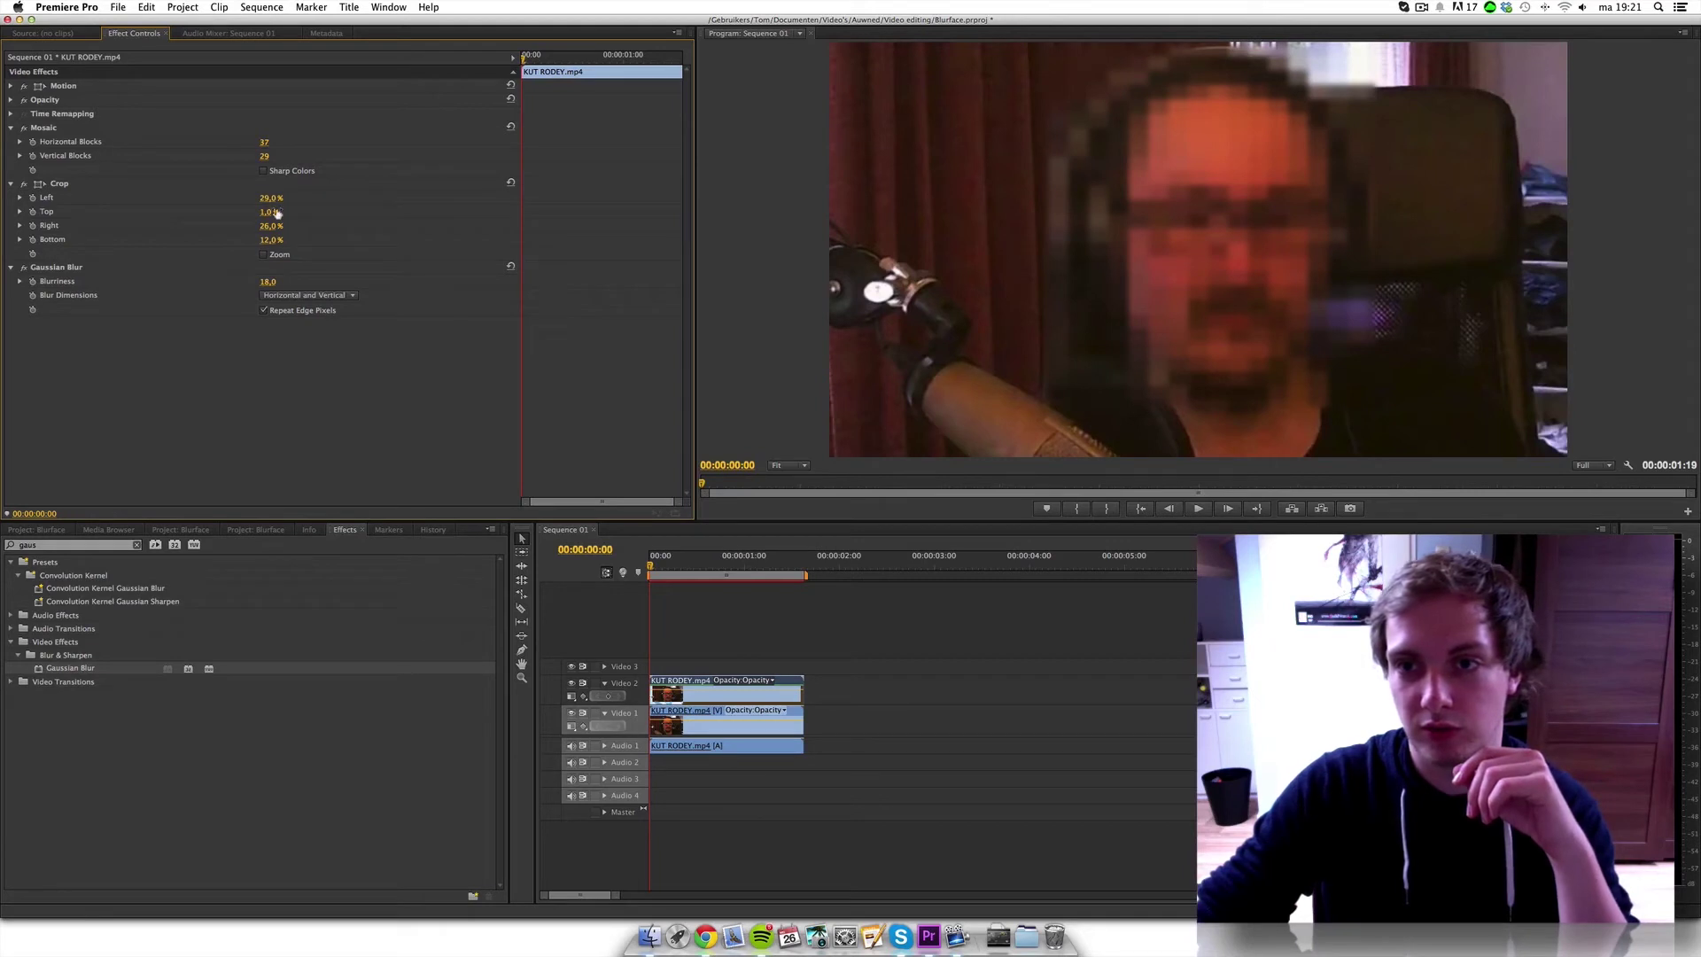
pyautogui.press('space')
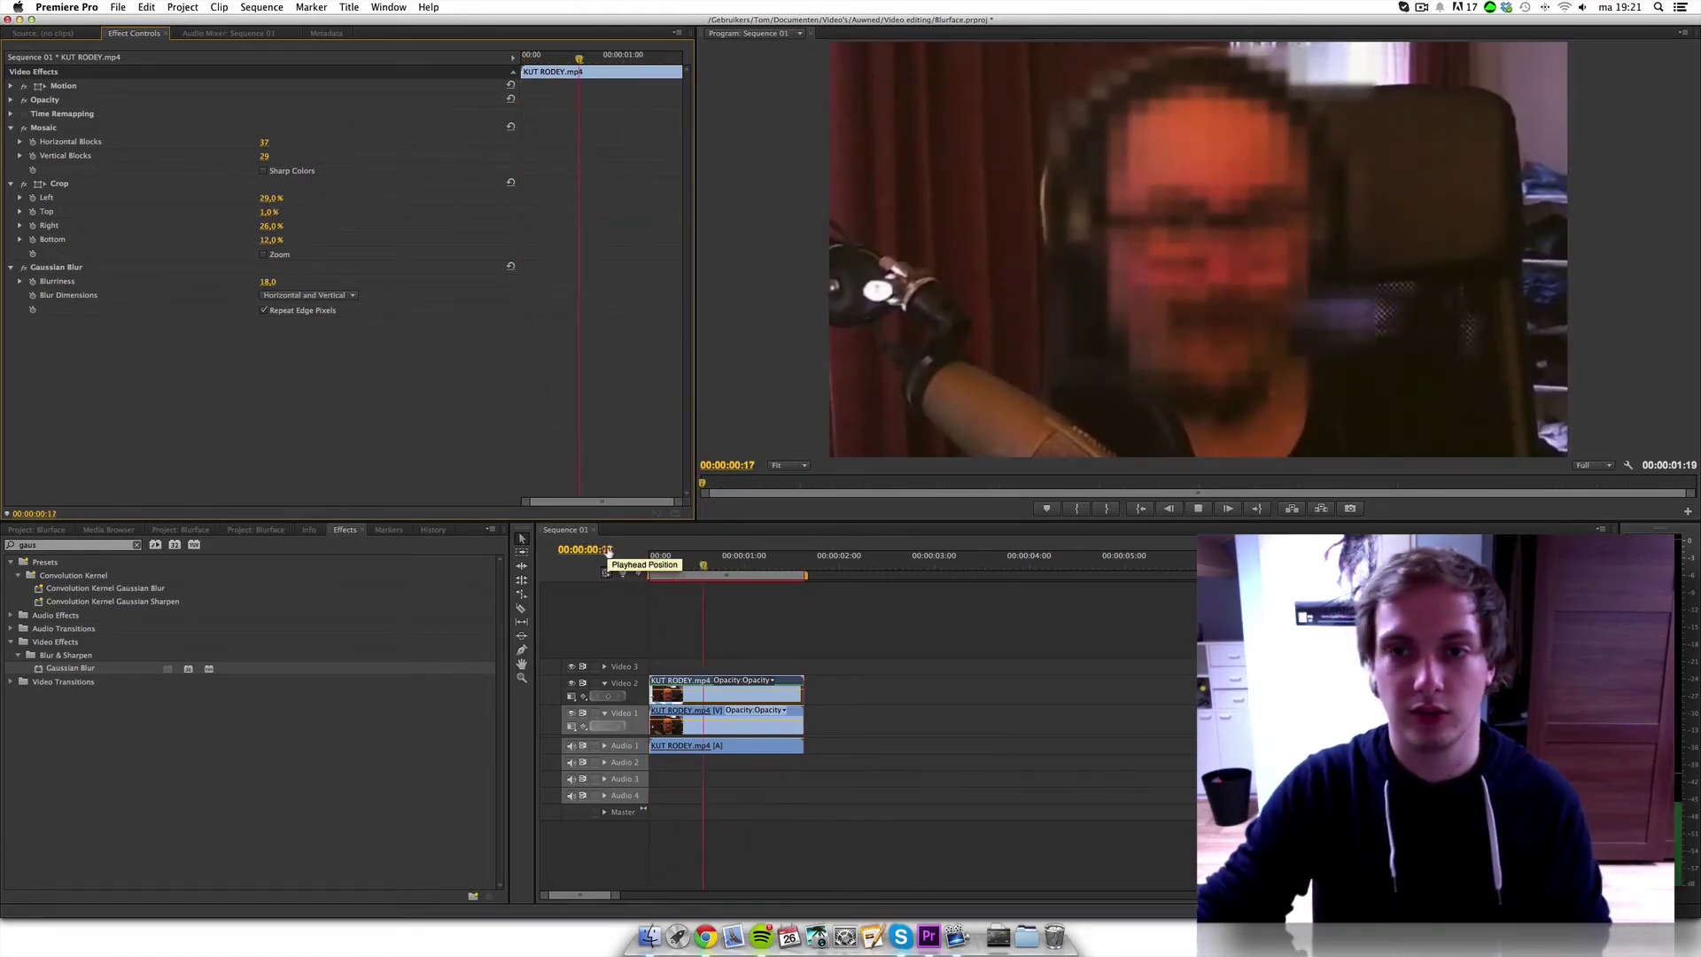
pyautogui.press('space')
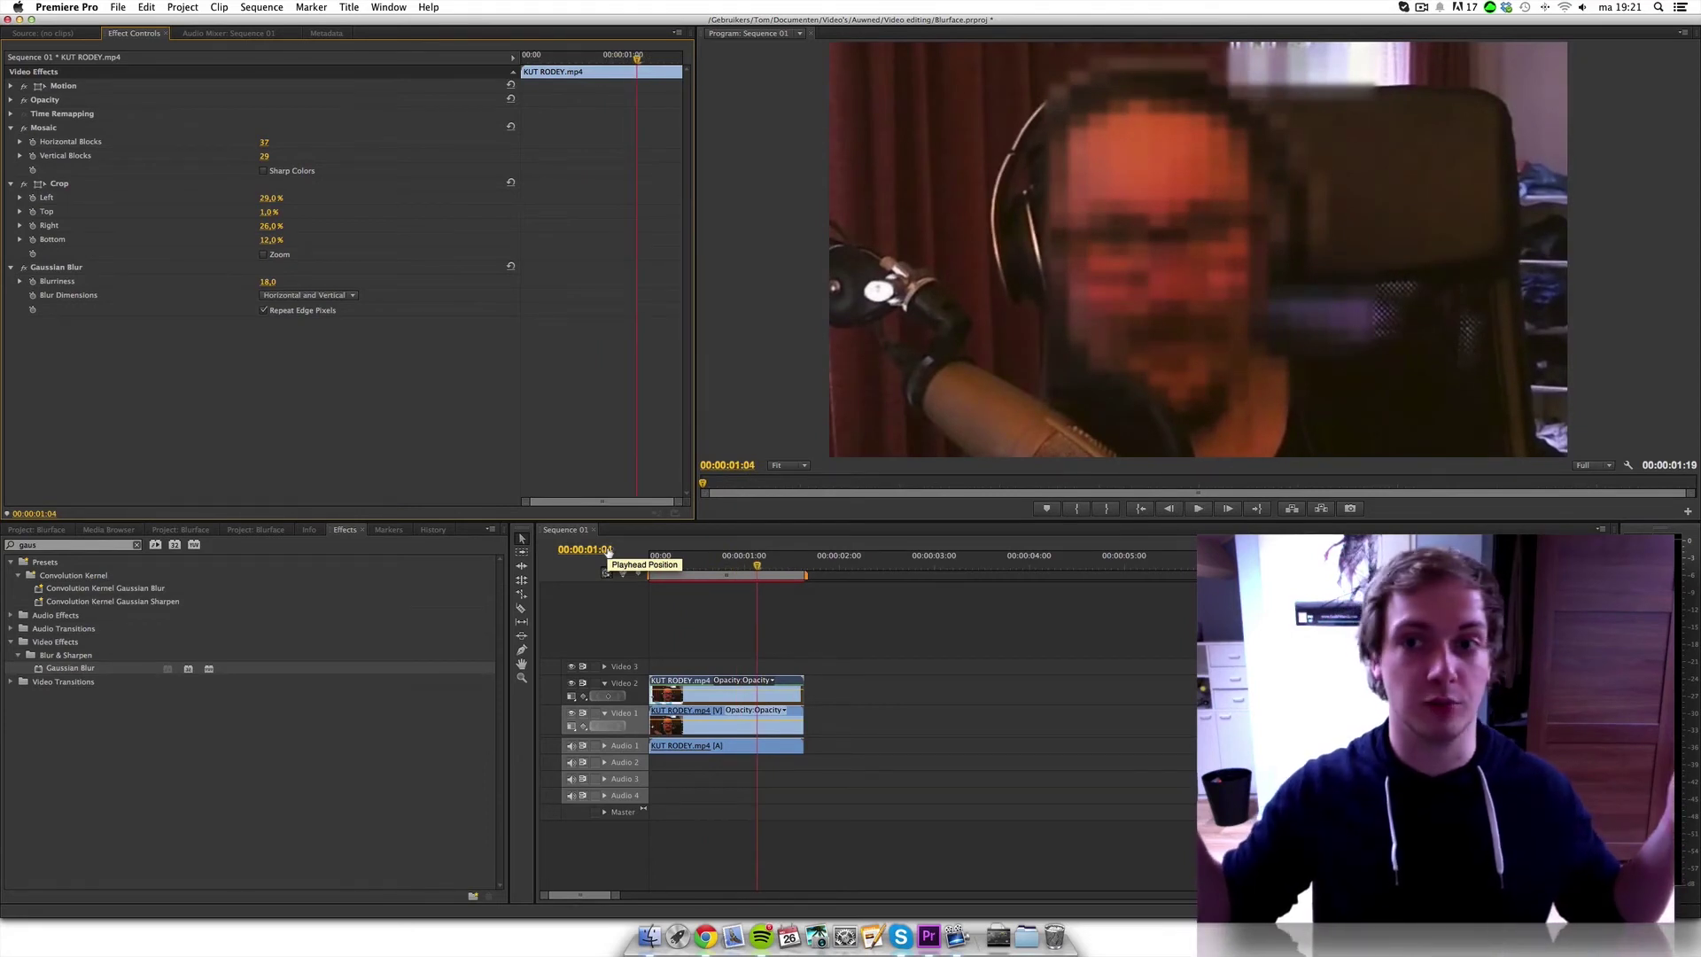
# - Enable keyframing for the Crop effect's Left, Top, Right and Bottom values at 00:00:00:00
pyautogui.click(266, 86)
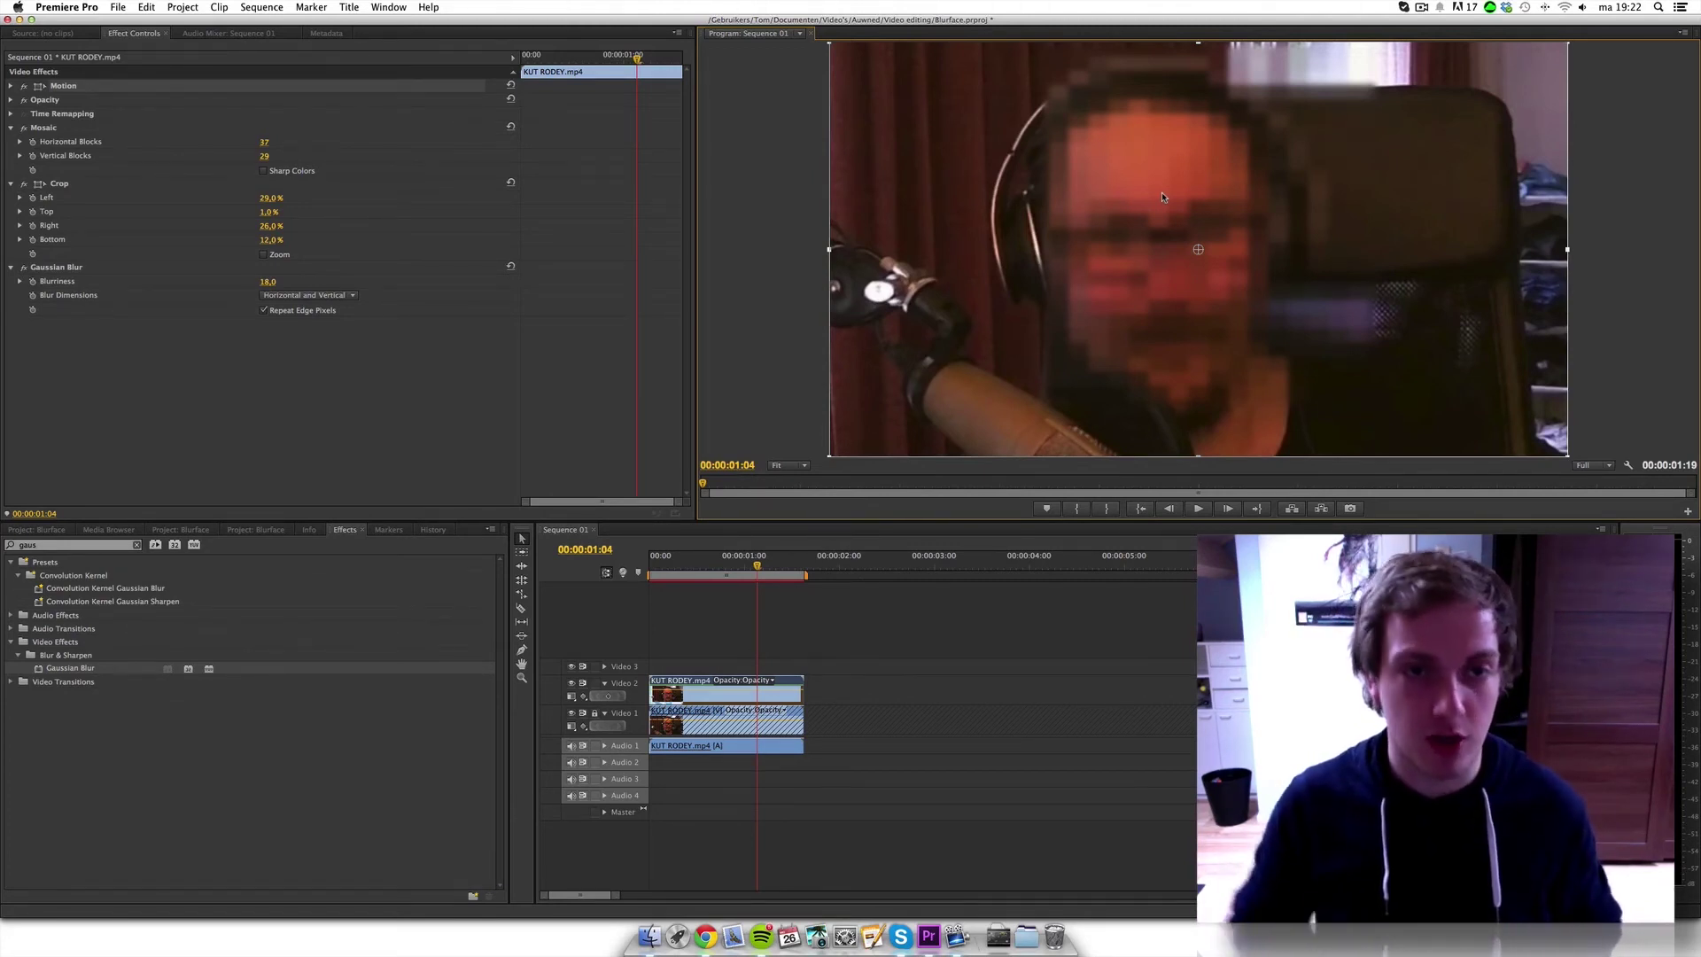
pyautogui.moveTo(638, 58); pyautogui.dragTo(523, 64)
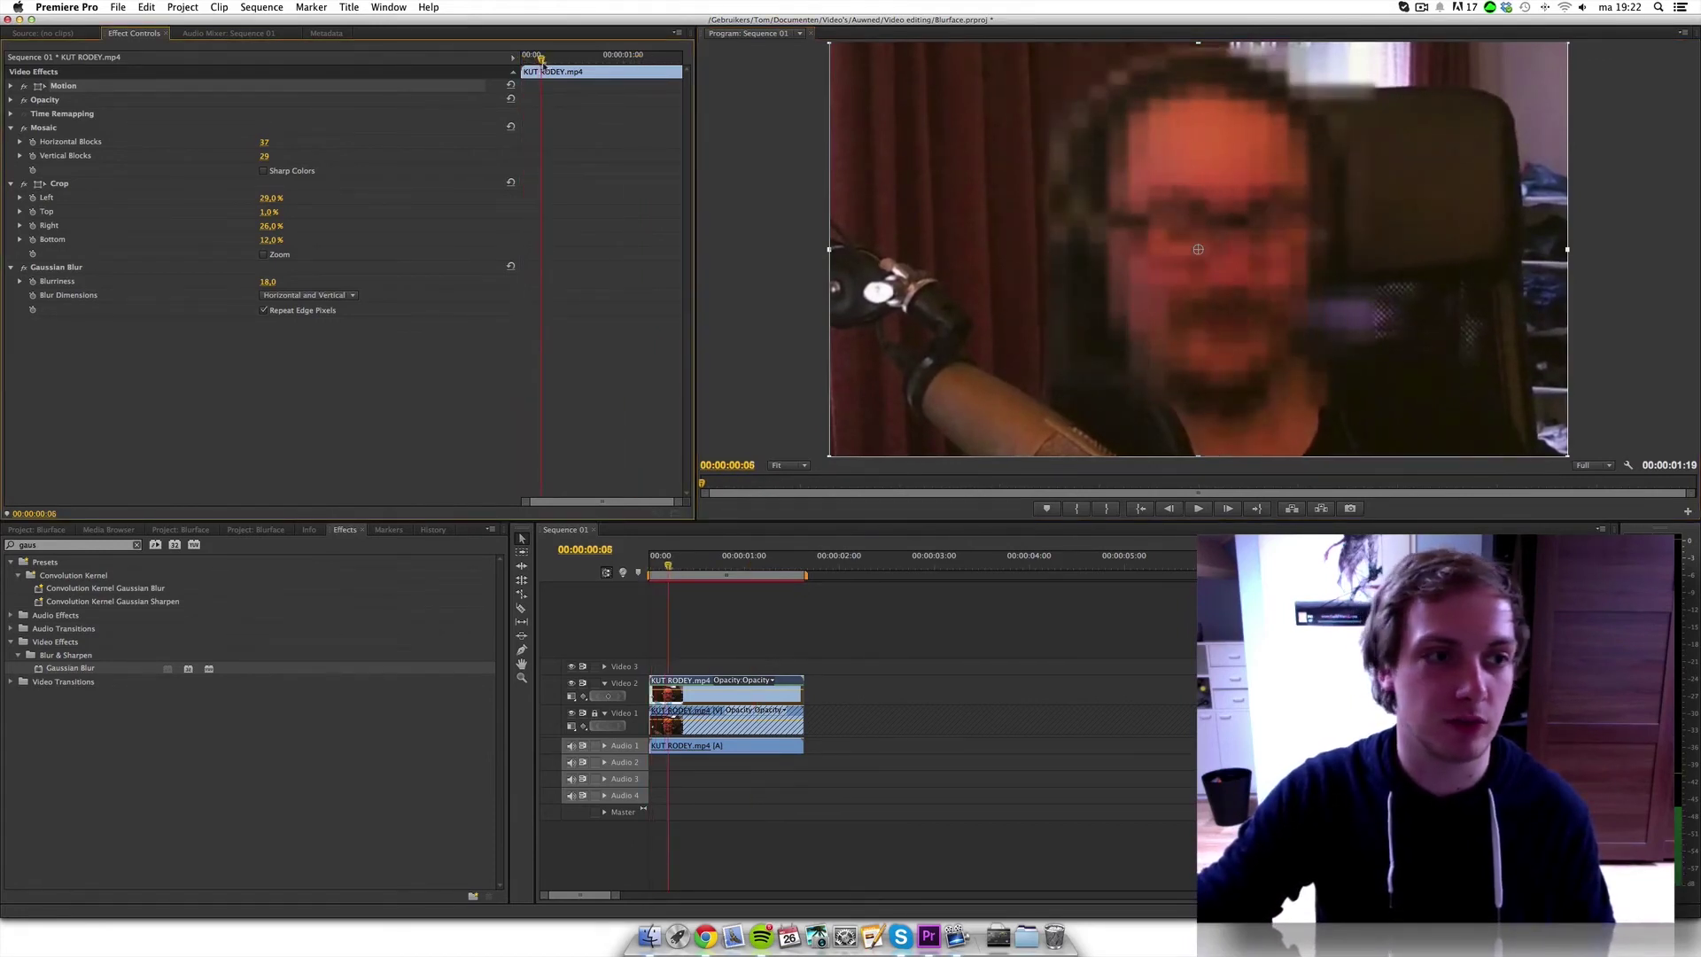
pyautogui.click(32, 198)
pyautogui.click(33, 212)
pyautogui.click(33, 226)
pyautogui.click(33, 241)
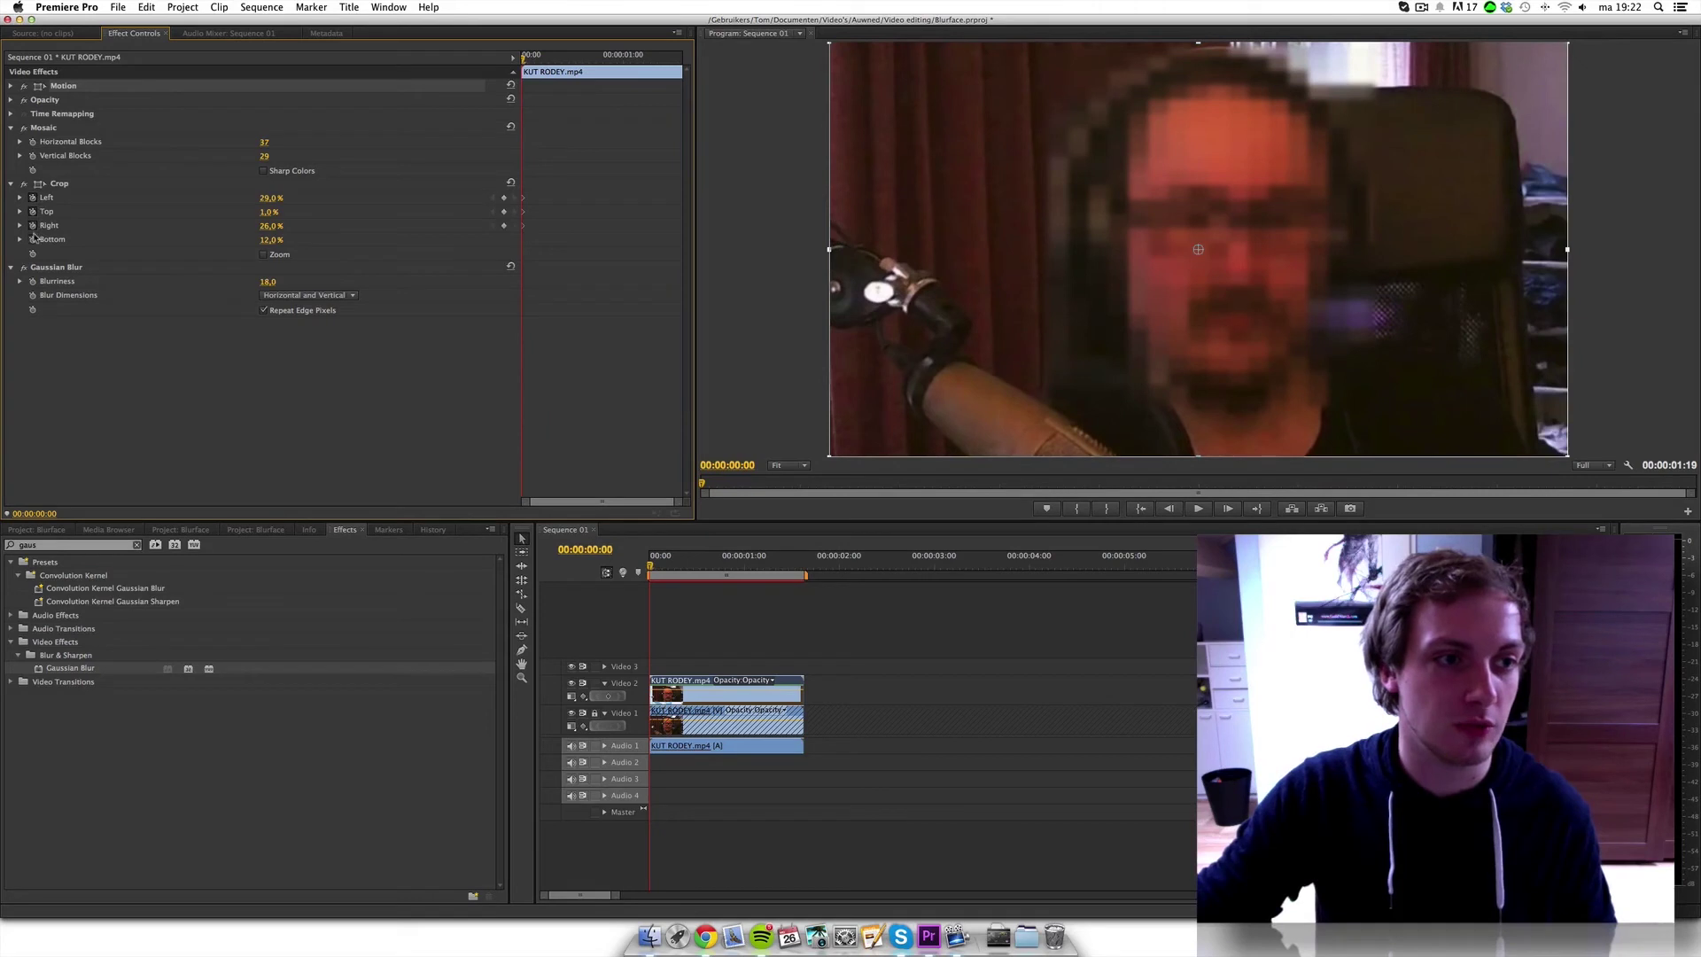
# - Add keyframes for the Crop's Left, Top, Right and Bottom values at 00:00:00:15
pyautogui.moveTo(521, 58); pyautogui.dragTo(574, 64)
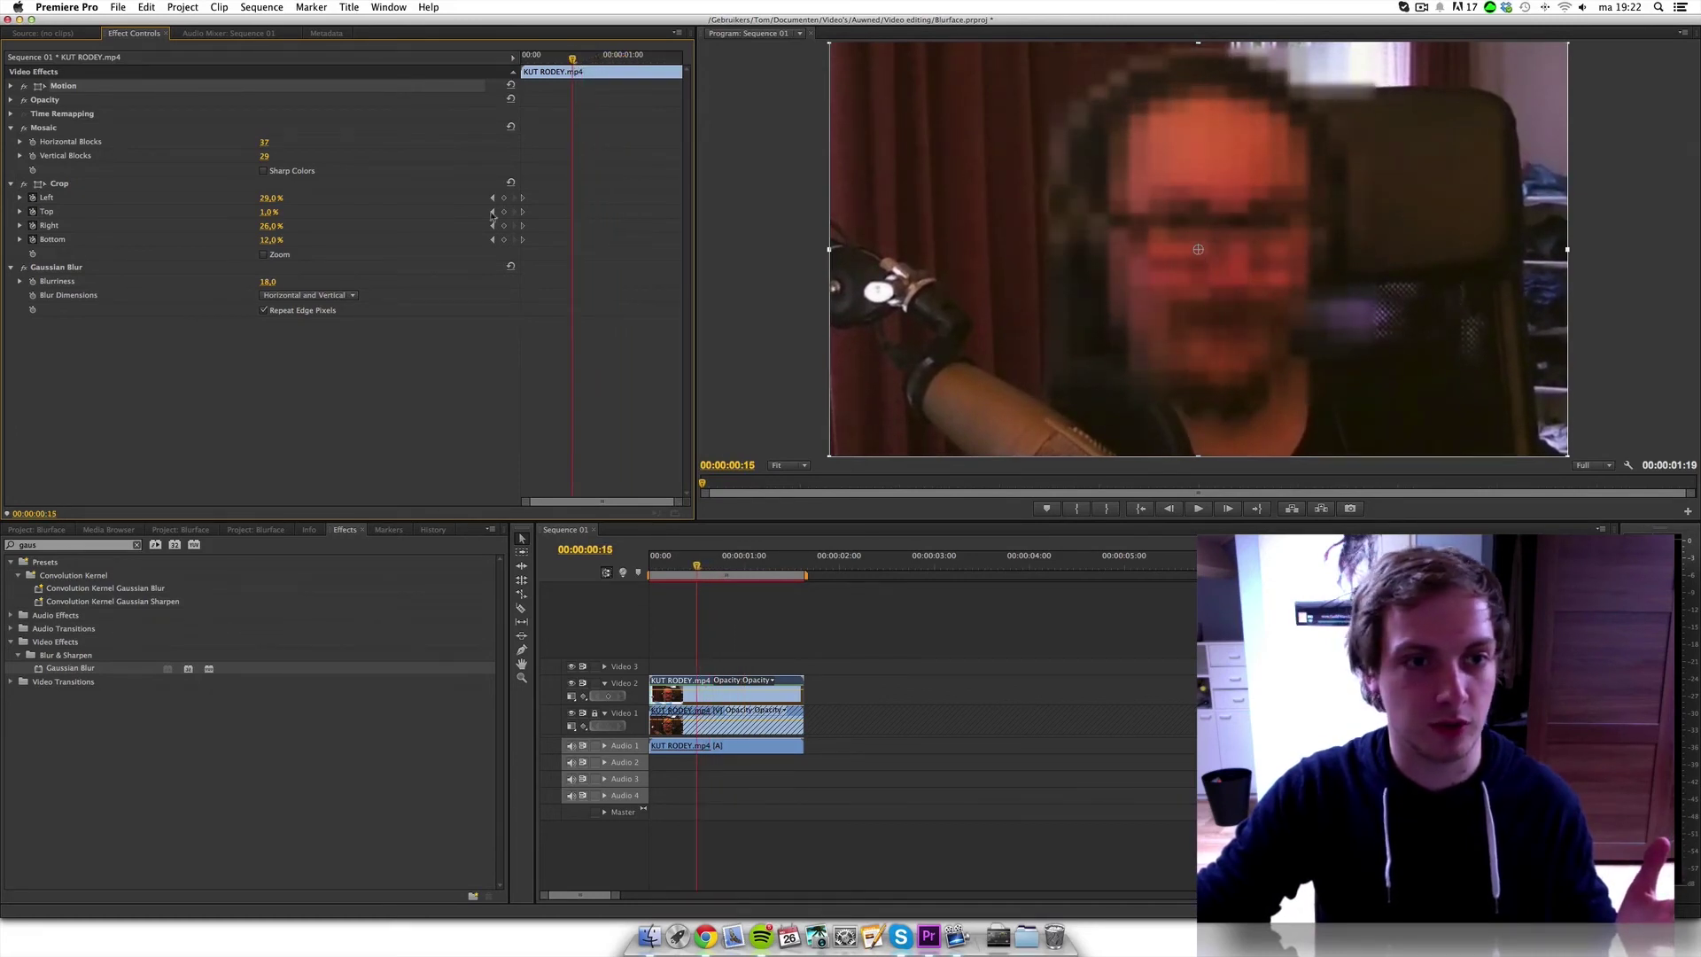
pyautogui.click(504, 197)
pyautogui.click(504, 211)
pyautogui.click(504, 226)
pyautogui.click(504, 240)
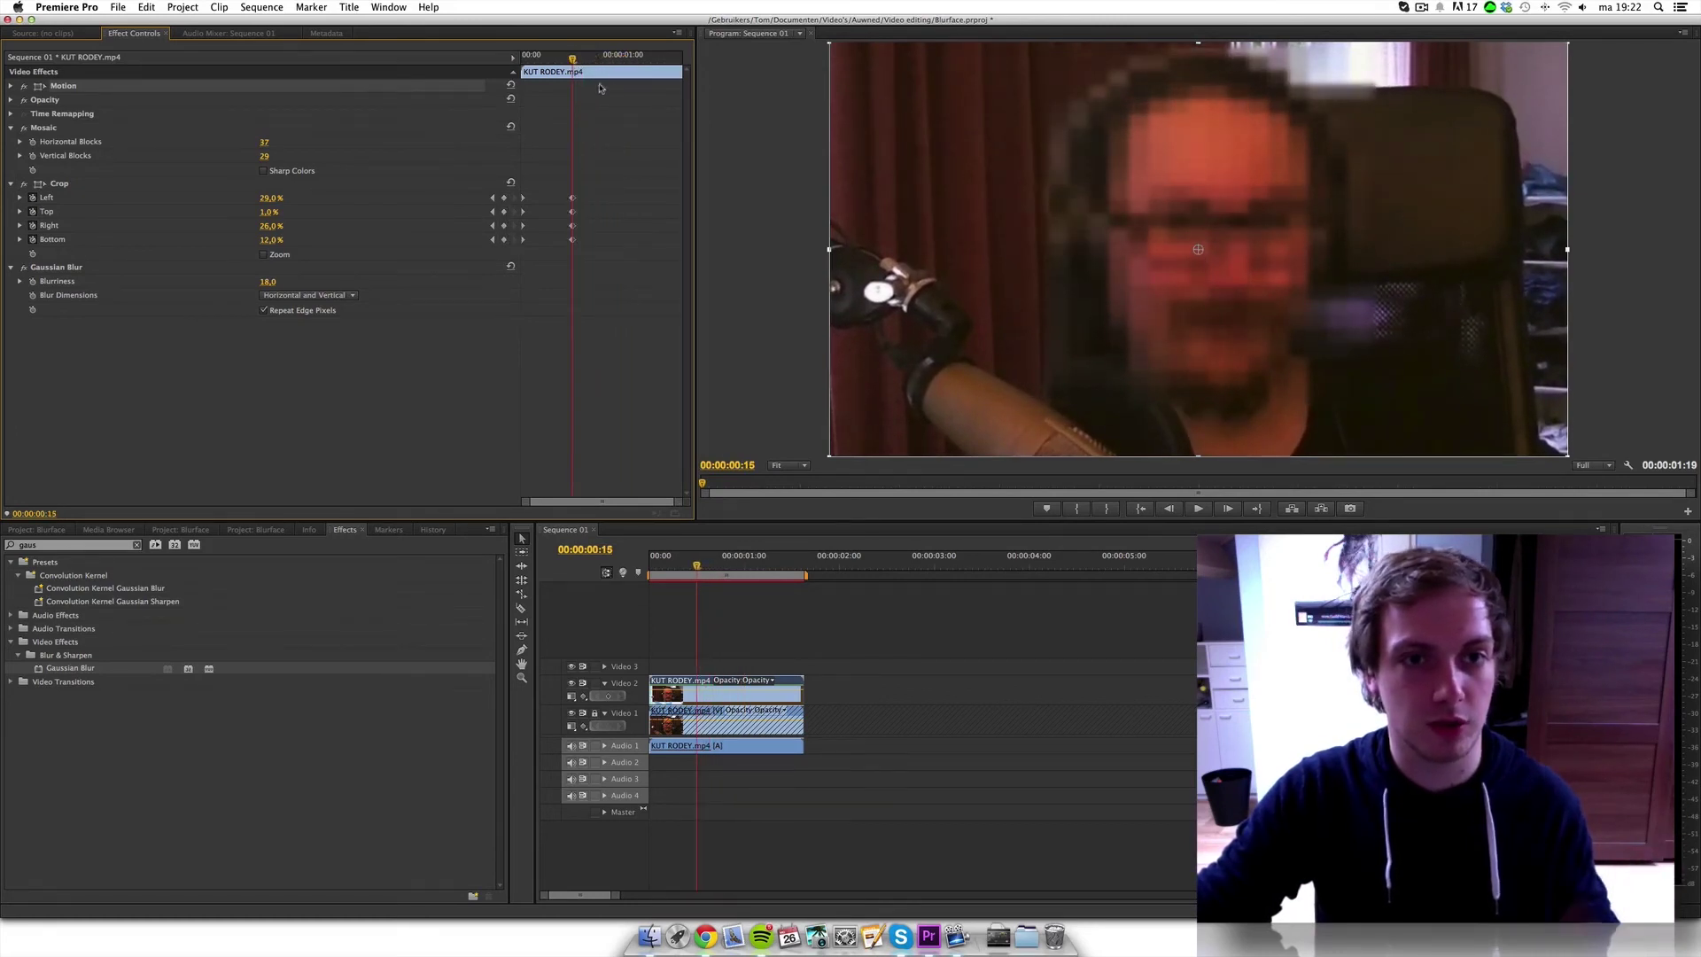
# - Set the Crop's Left value to 20% at 00:00:00:24 and play the sequence from the start to check it
pyautogui.moveTo(573, 59); pyautogui.dragTo(610, 60)
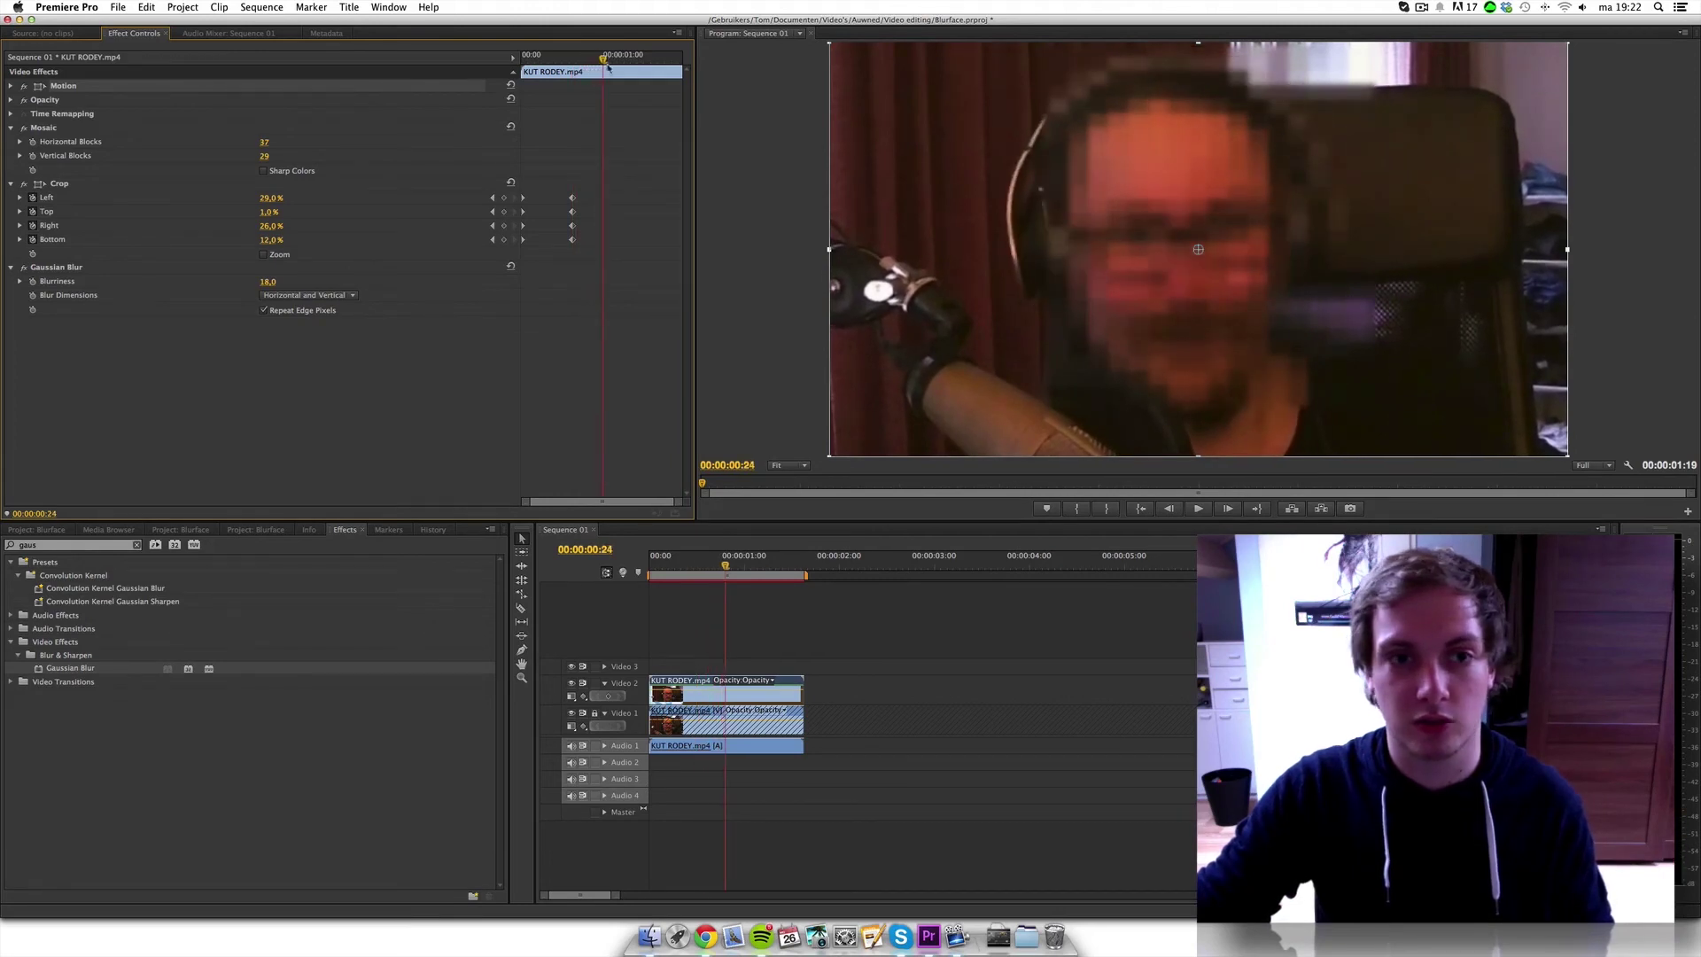
pyautogui.moveTo(270, 198); pyautogui.dragTo(258, 198)
pyautogui.moveTo(722, 563); pyautogui.dragTo(587, 565)
pyautogui.press('space')
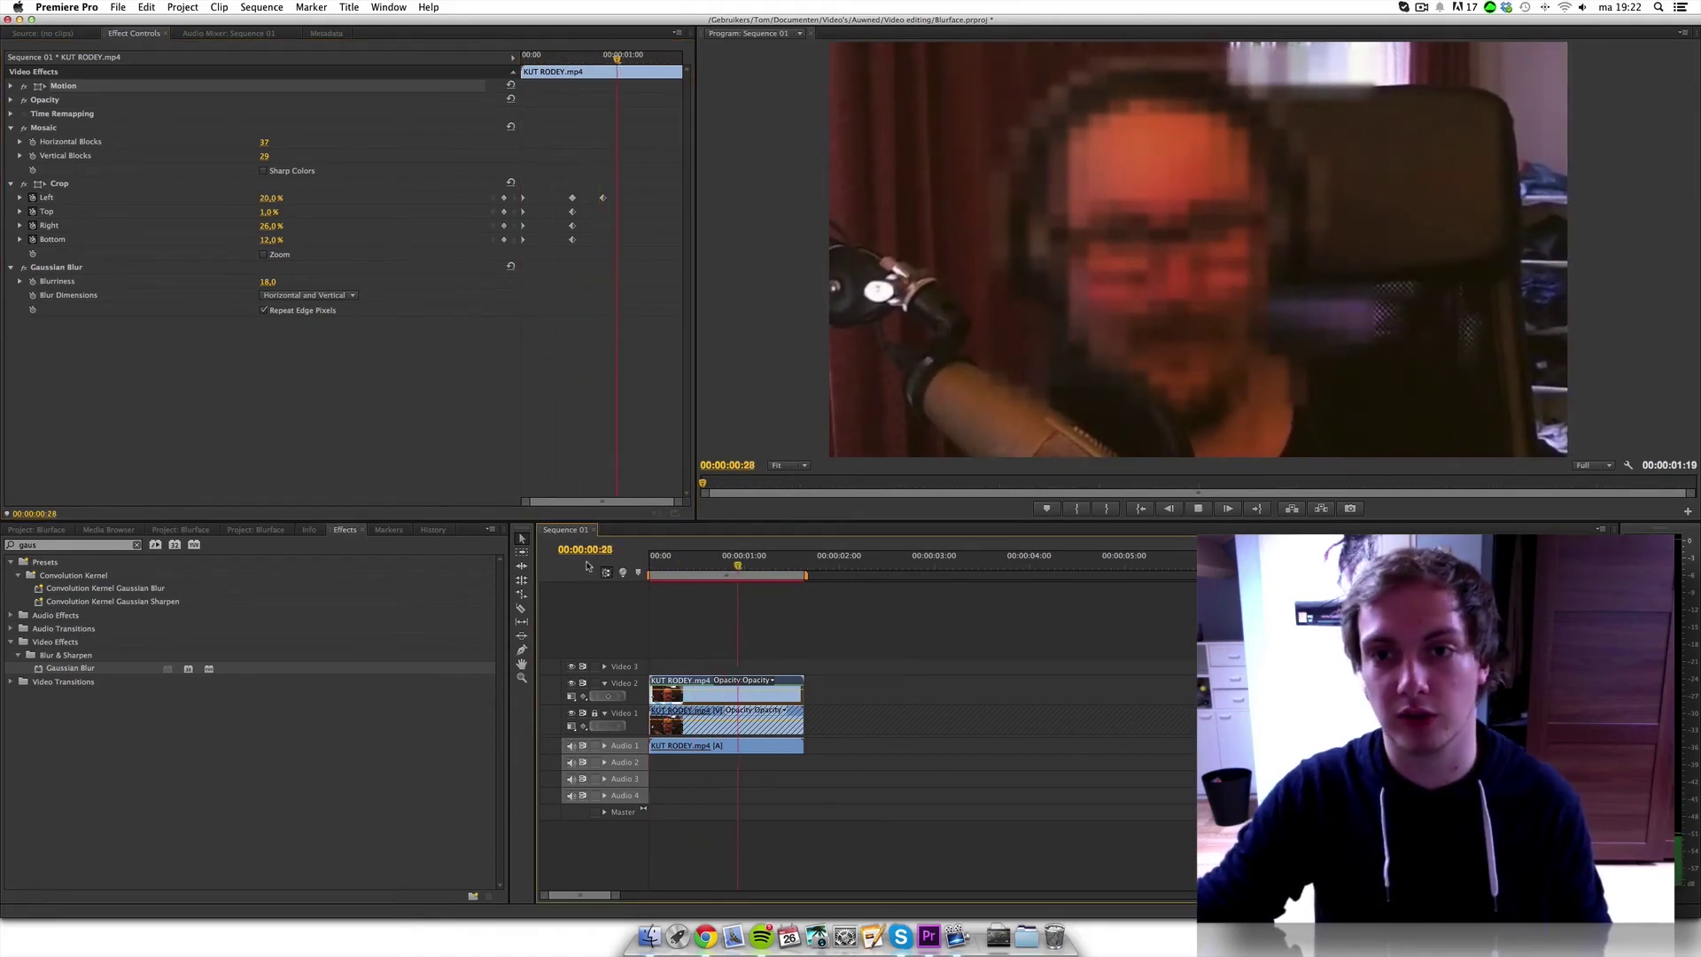